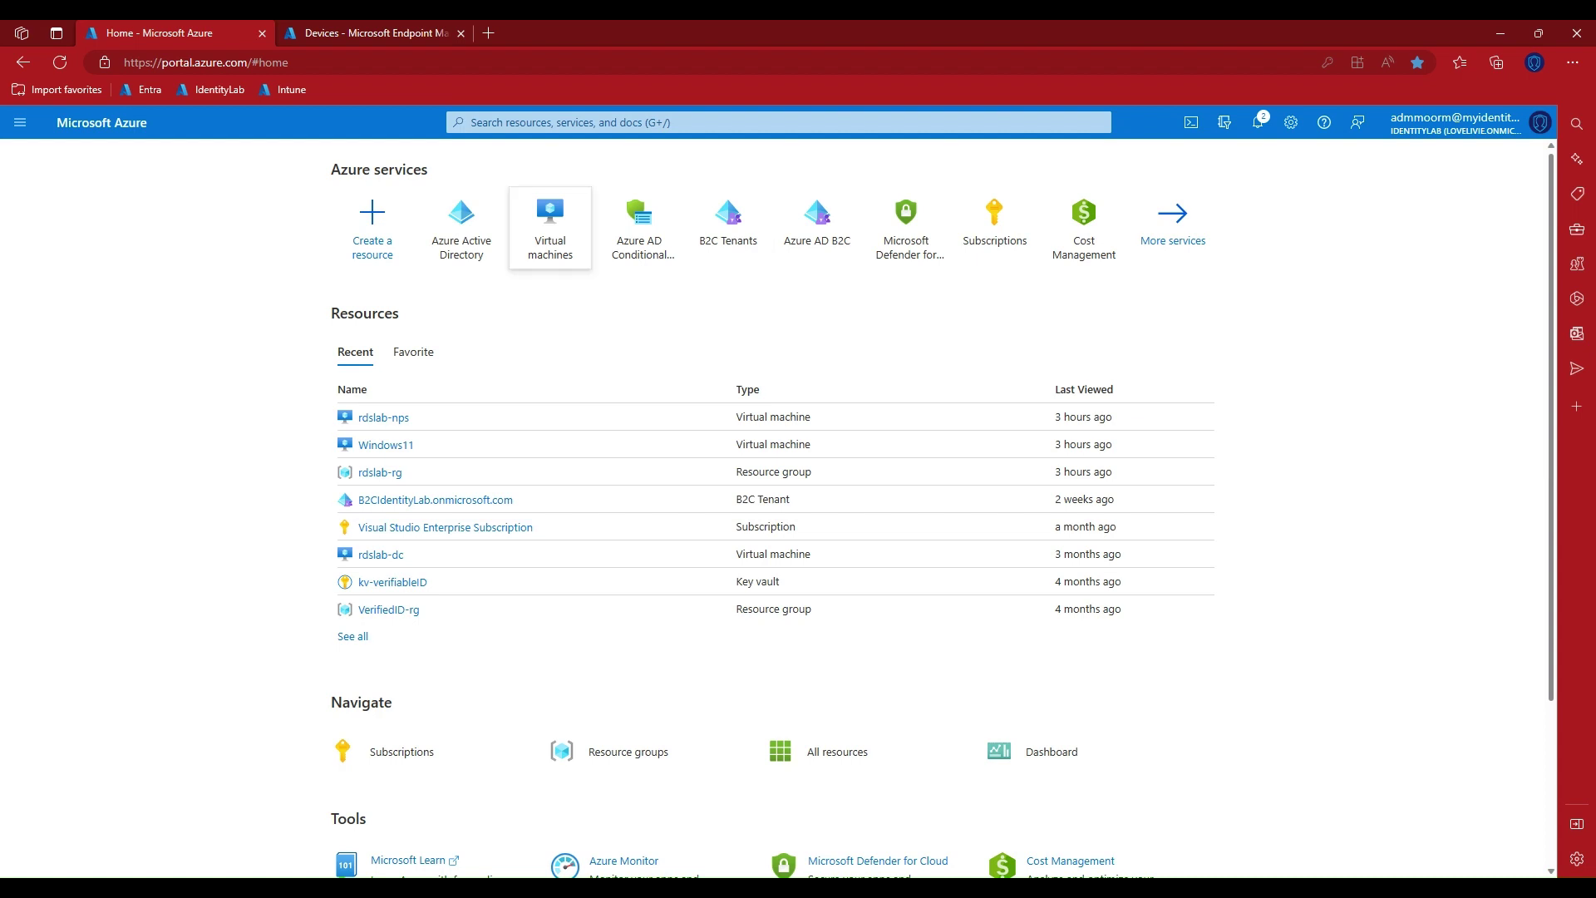
# Open IdentityLab's Mobility (MDM and MAM) settings listing Microsoft Intune, after browsing the MDM app gallery.
pyautogui.click(461, 220)
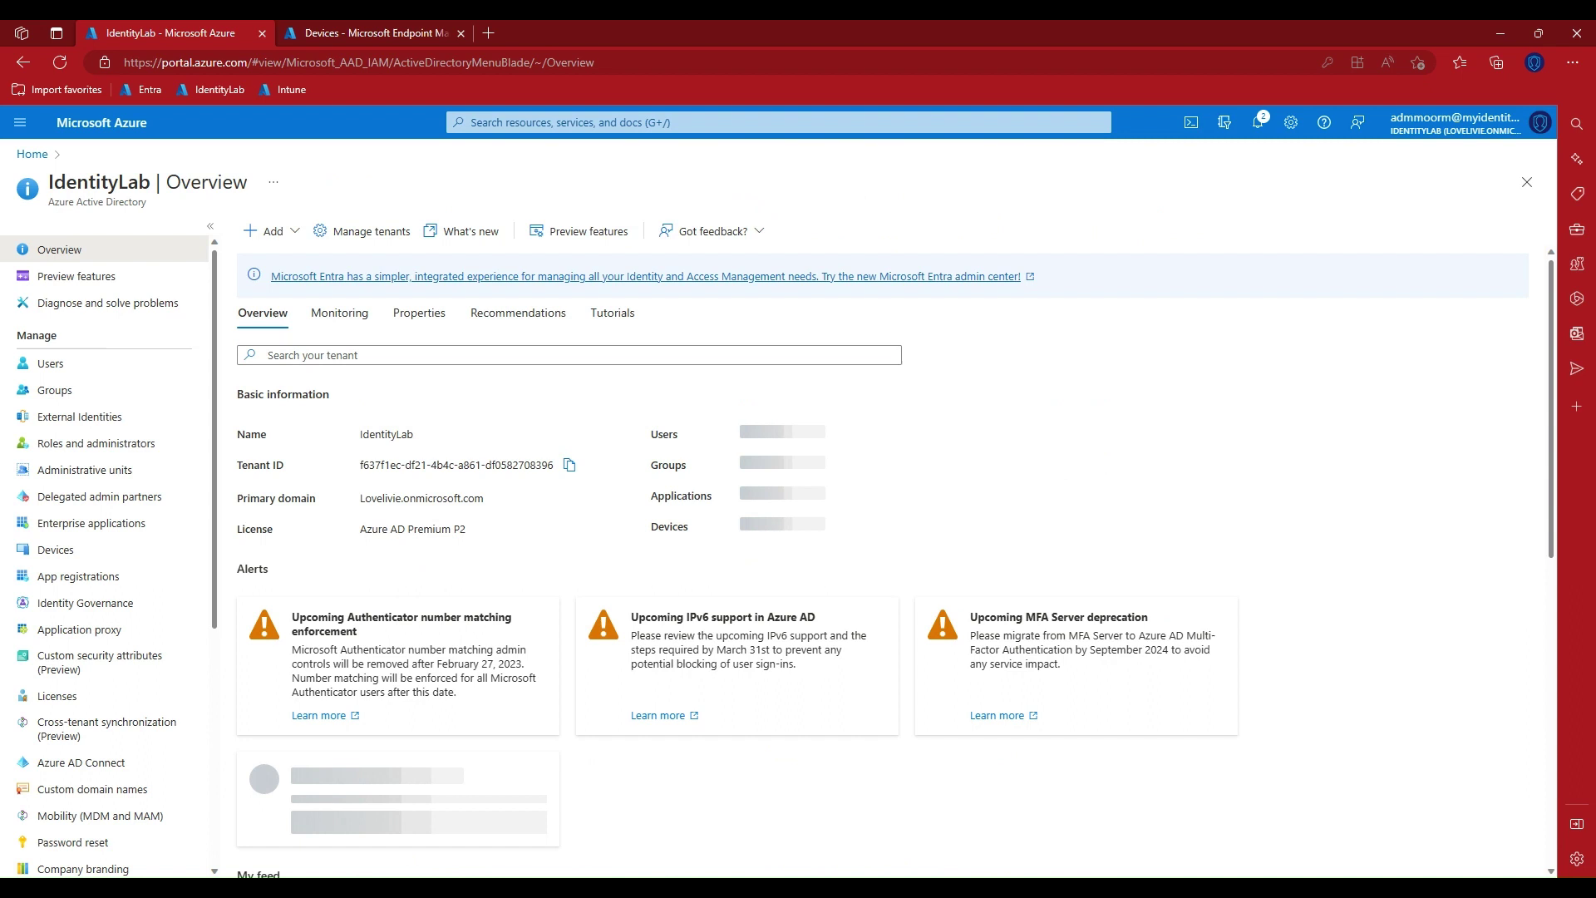
pyautogui.click(99, 815)
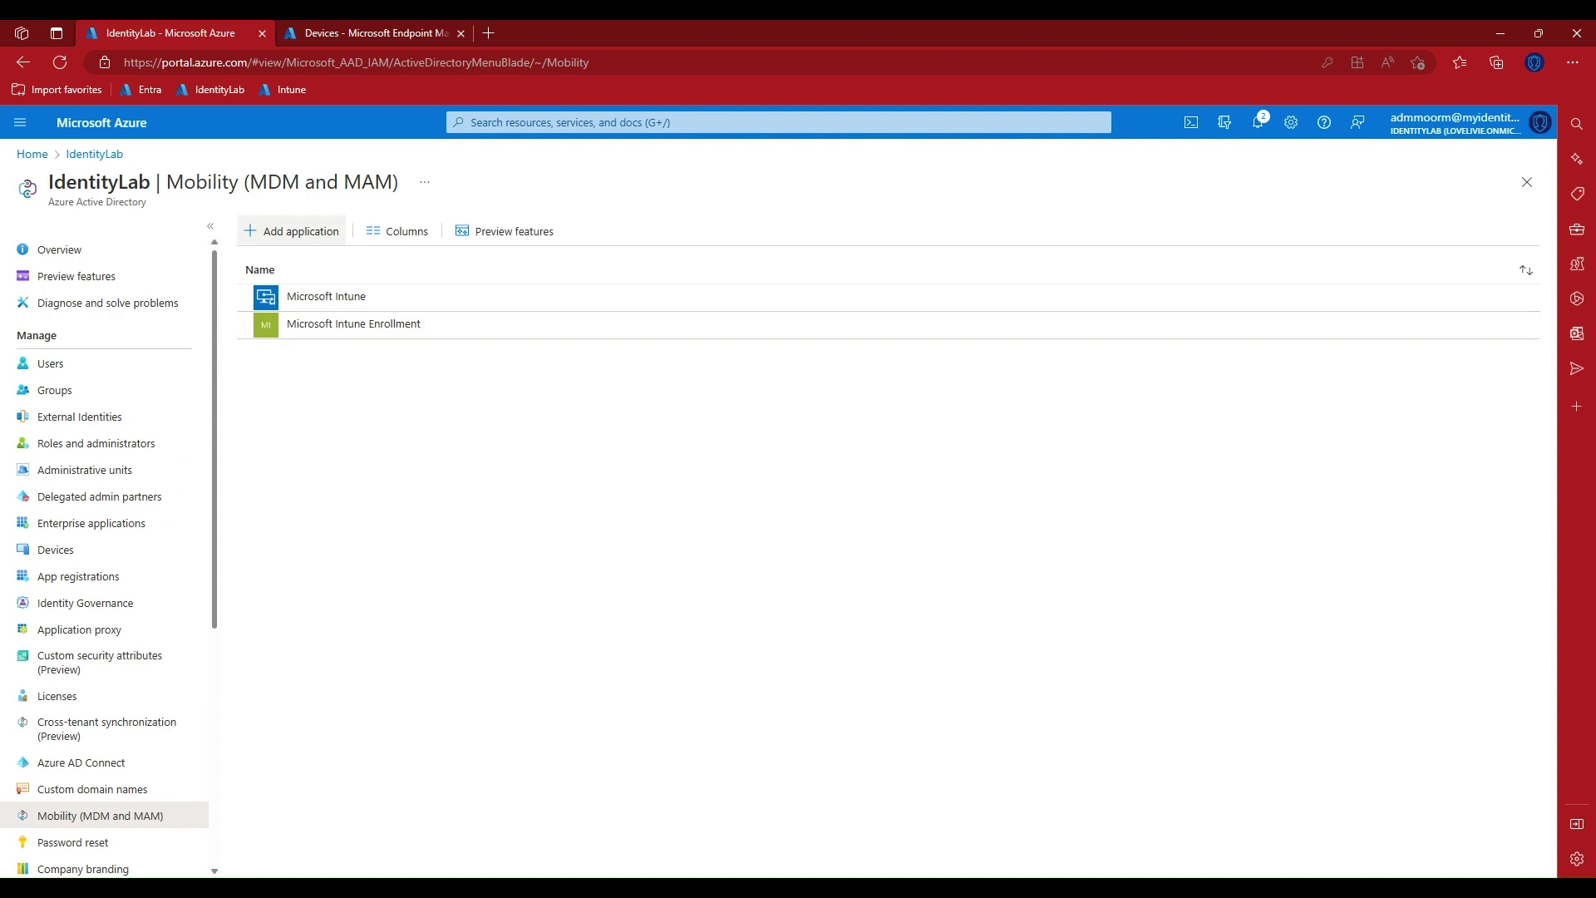
pyautogui.click(292, 231)
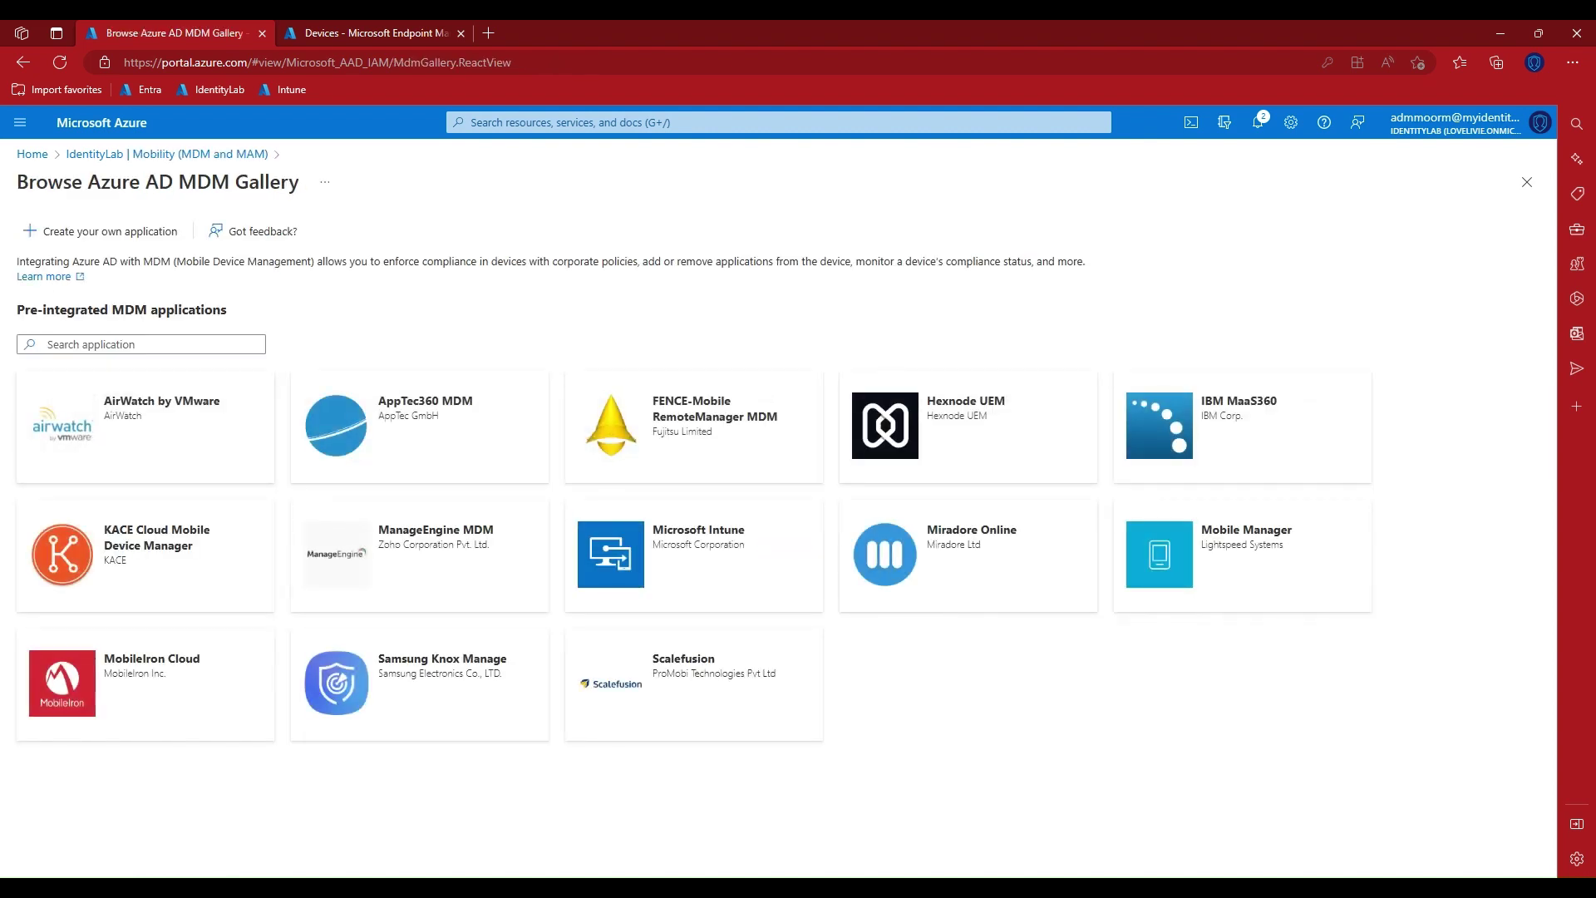
pyautogui.click(167, 154)
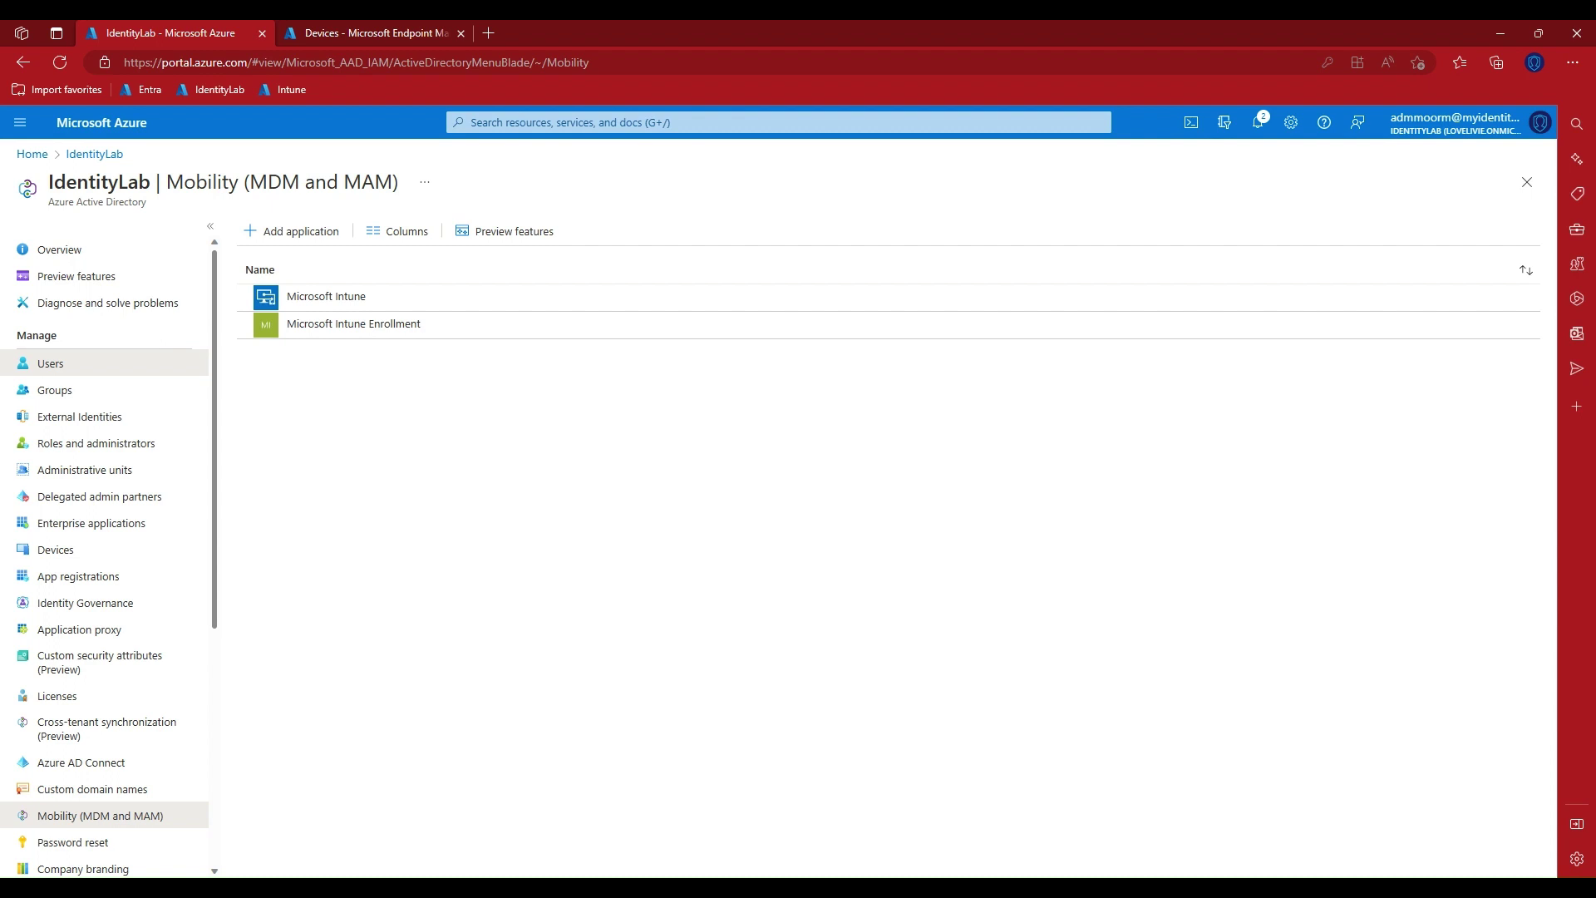
pyautogui.click(50, 363)
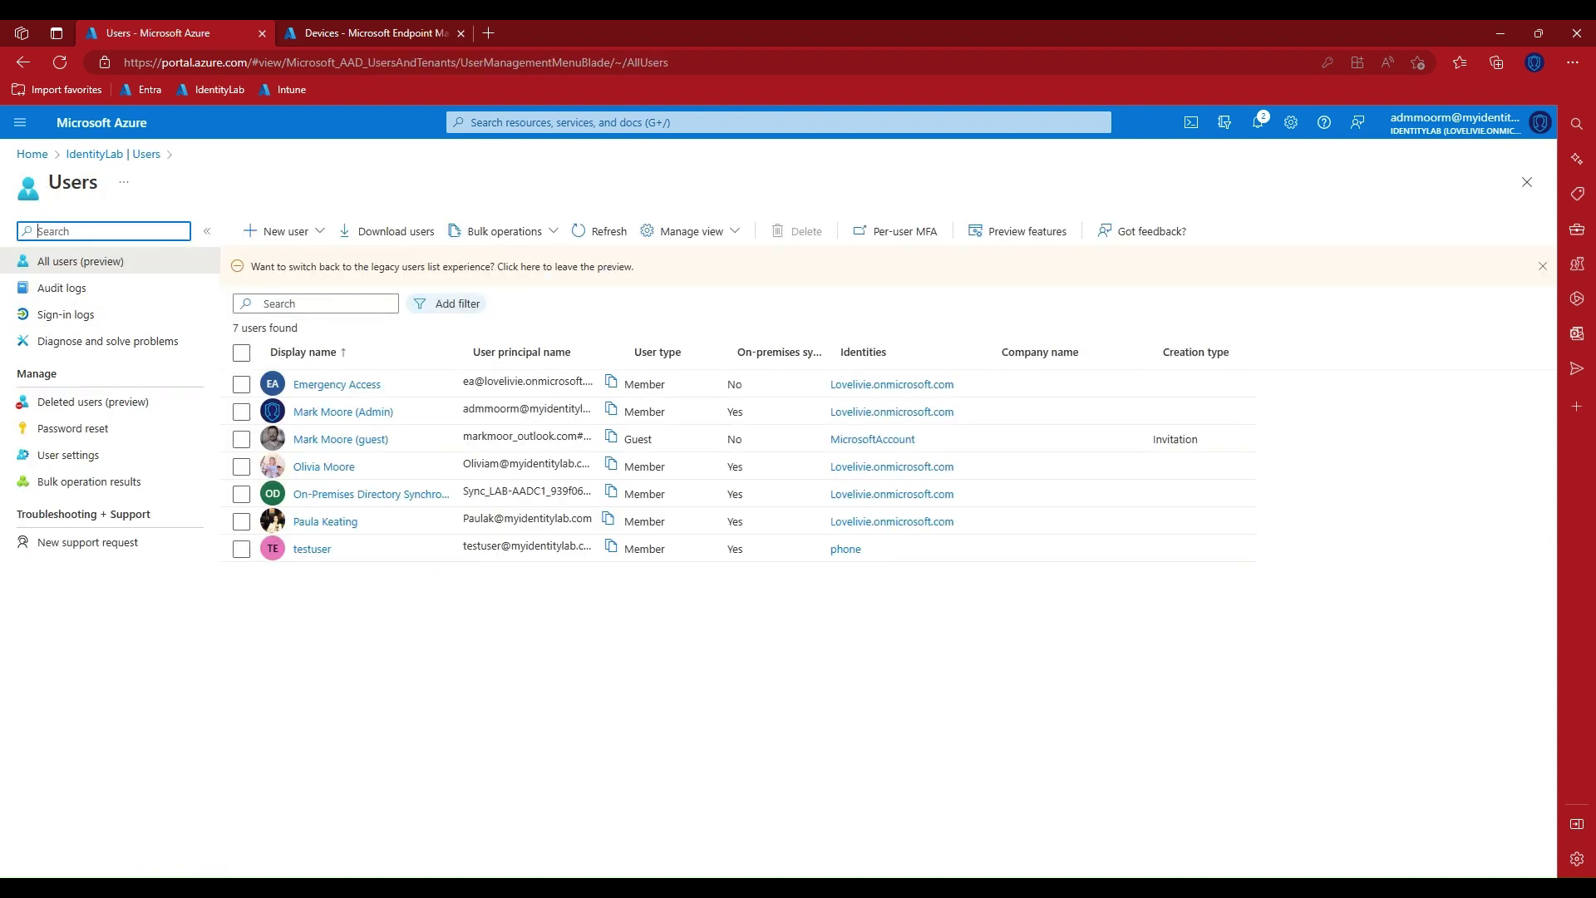
pyautogui.click(241, 548)
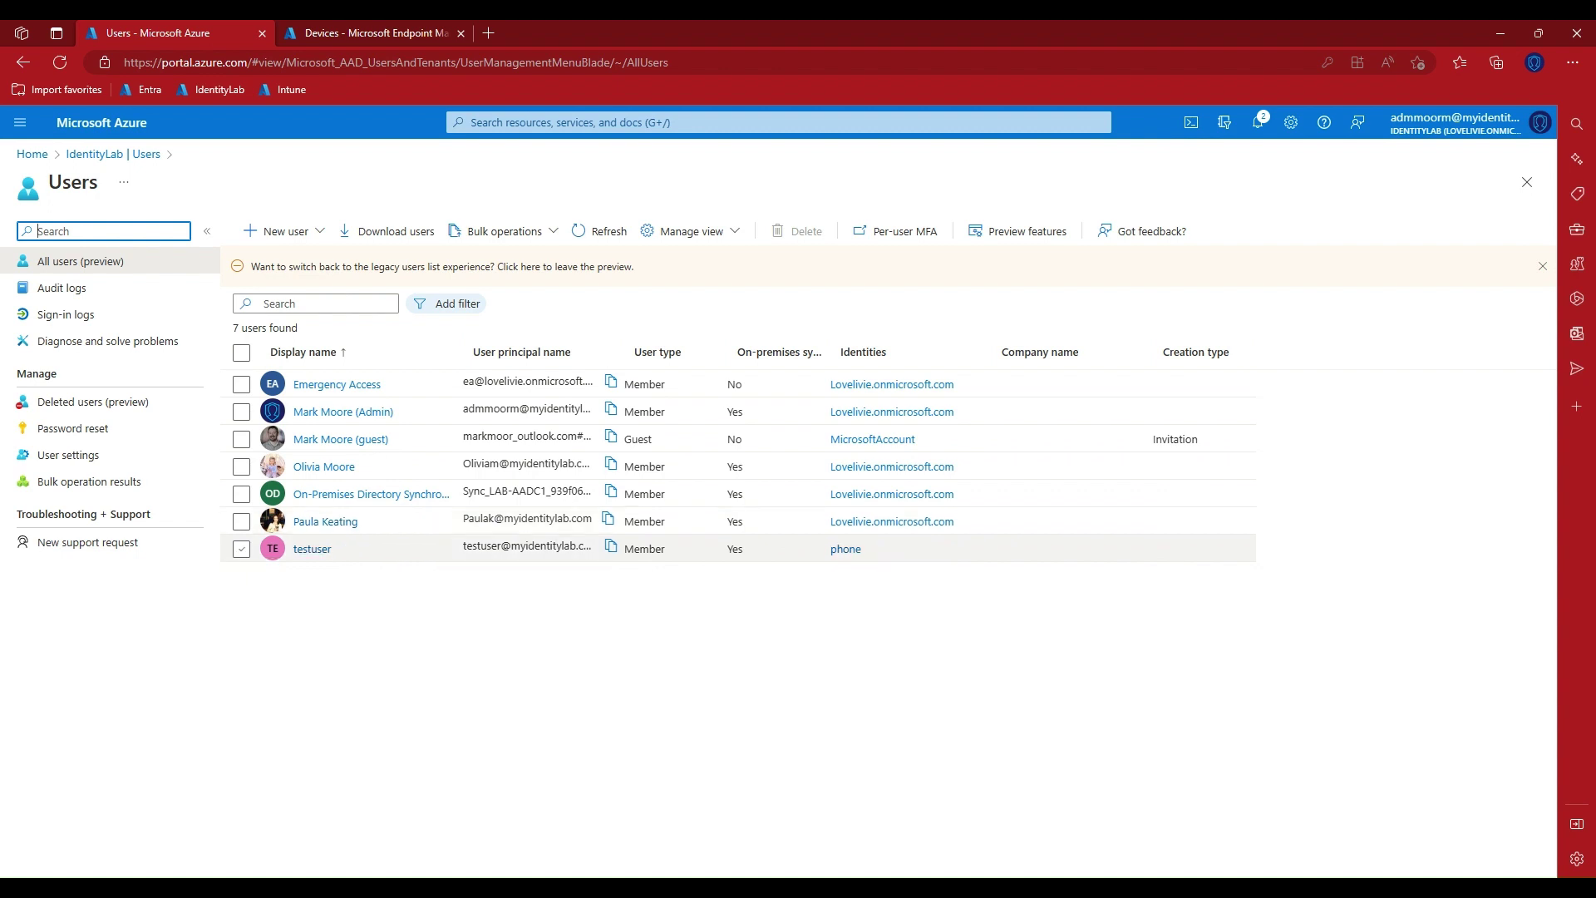
pyautogui.click(241, 548)
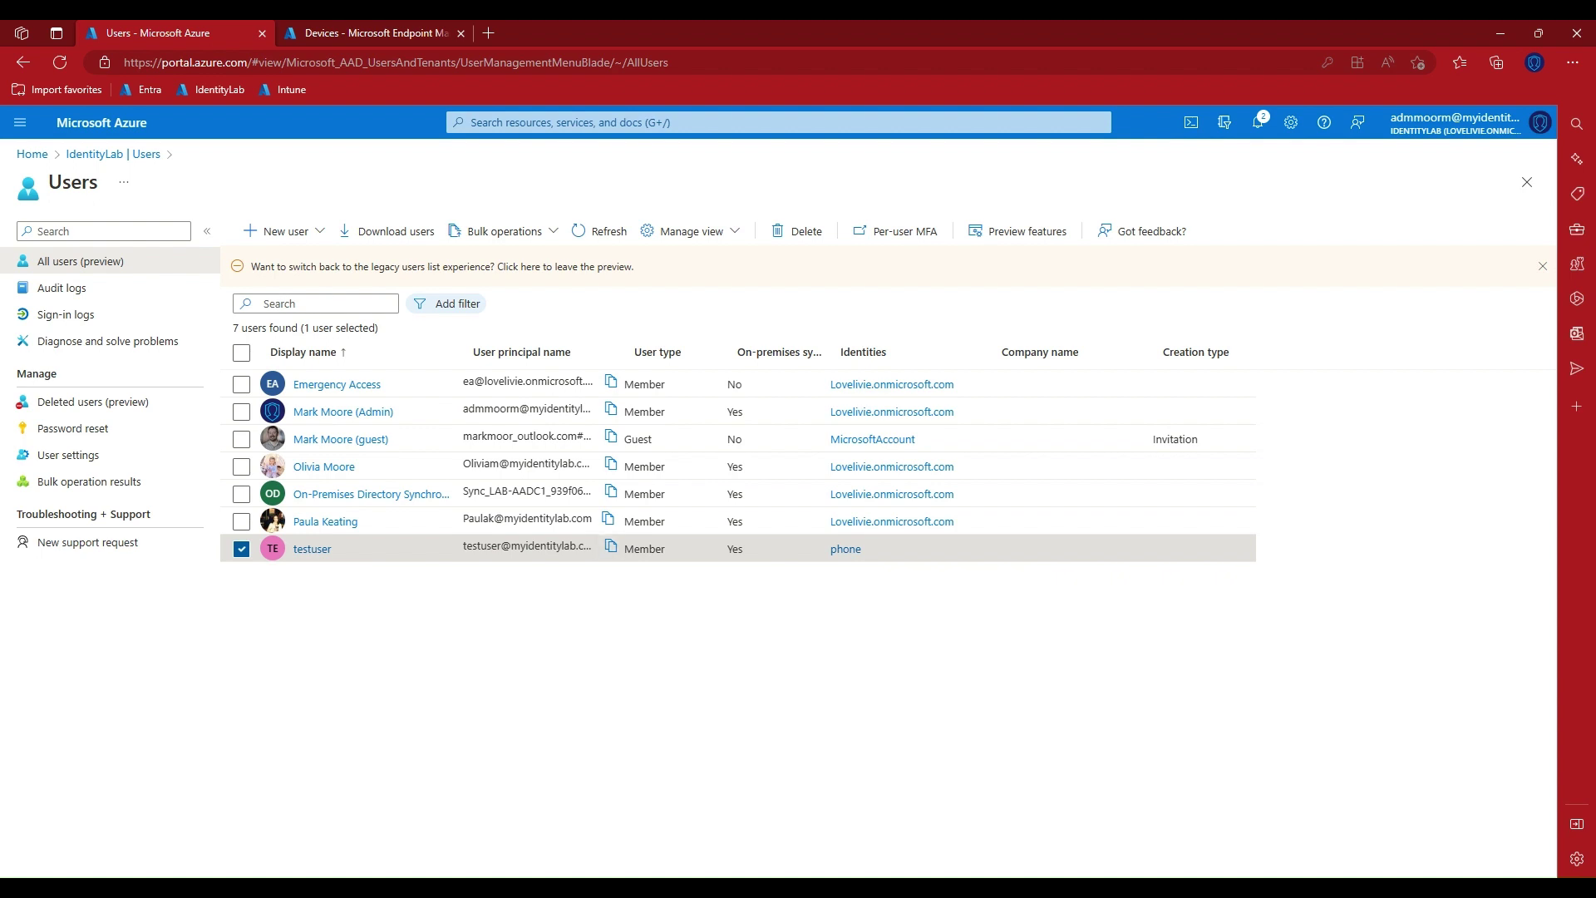
pyautogui.click(312, 549)
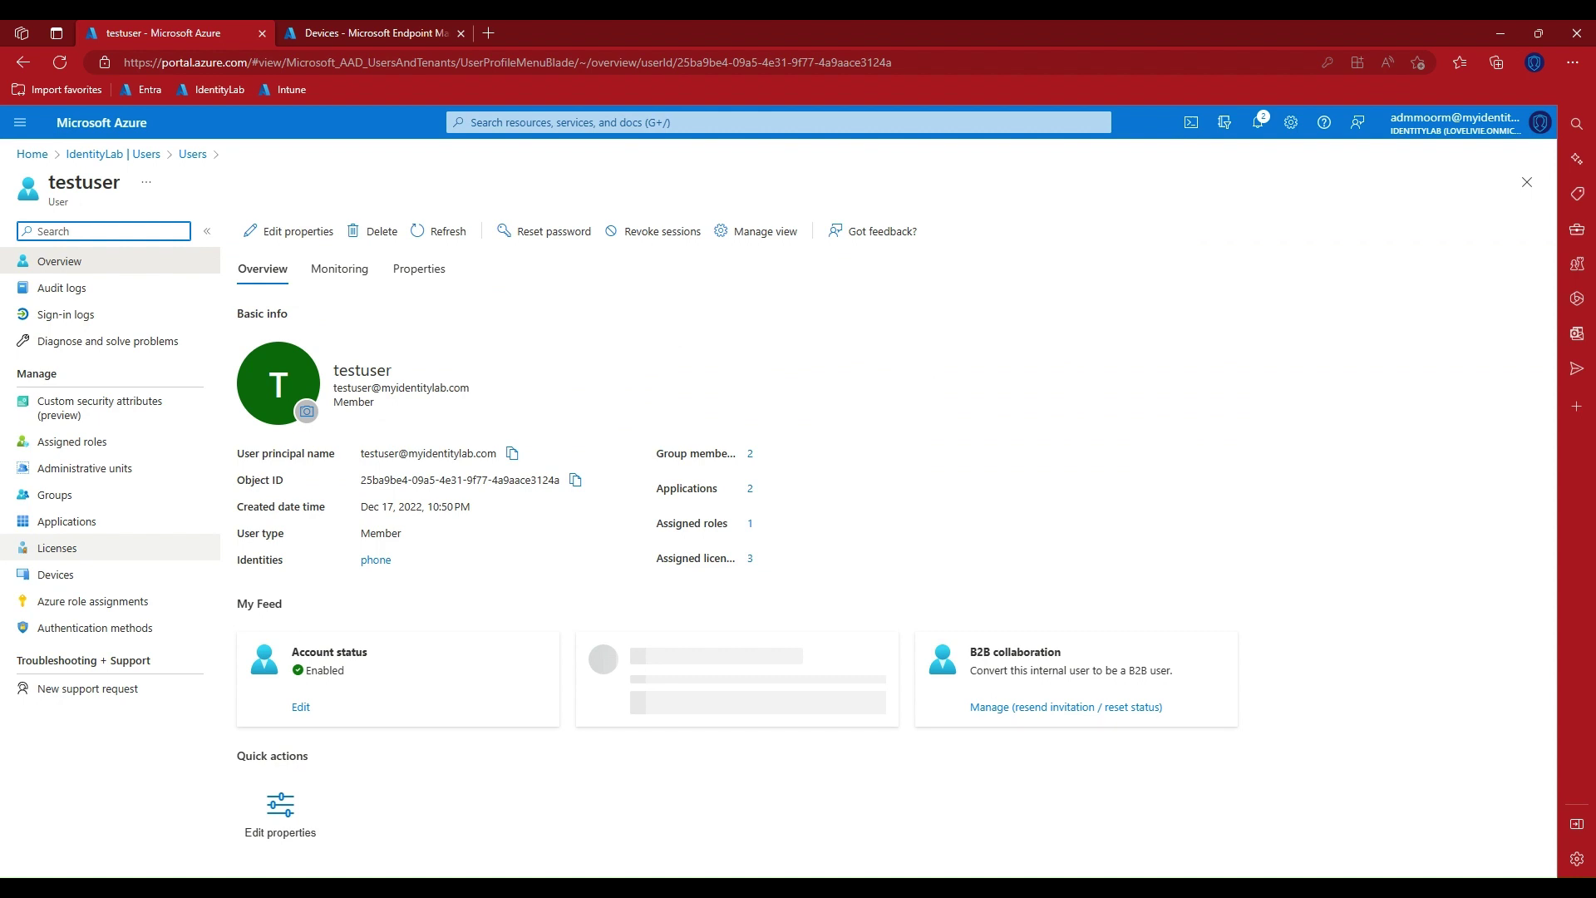
pyautogui.click(56, 548)
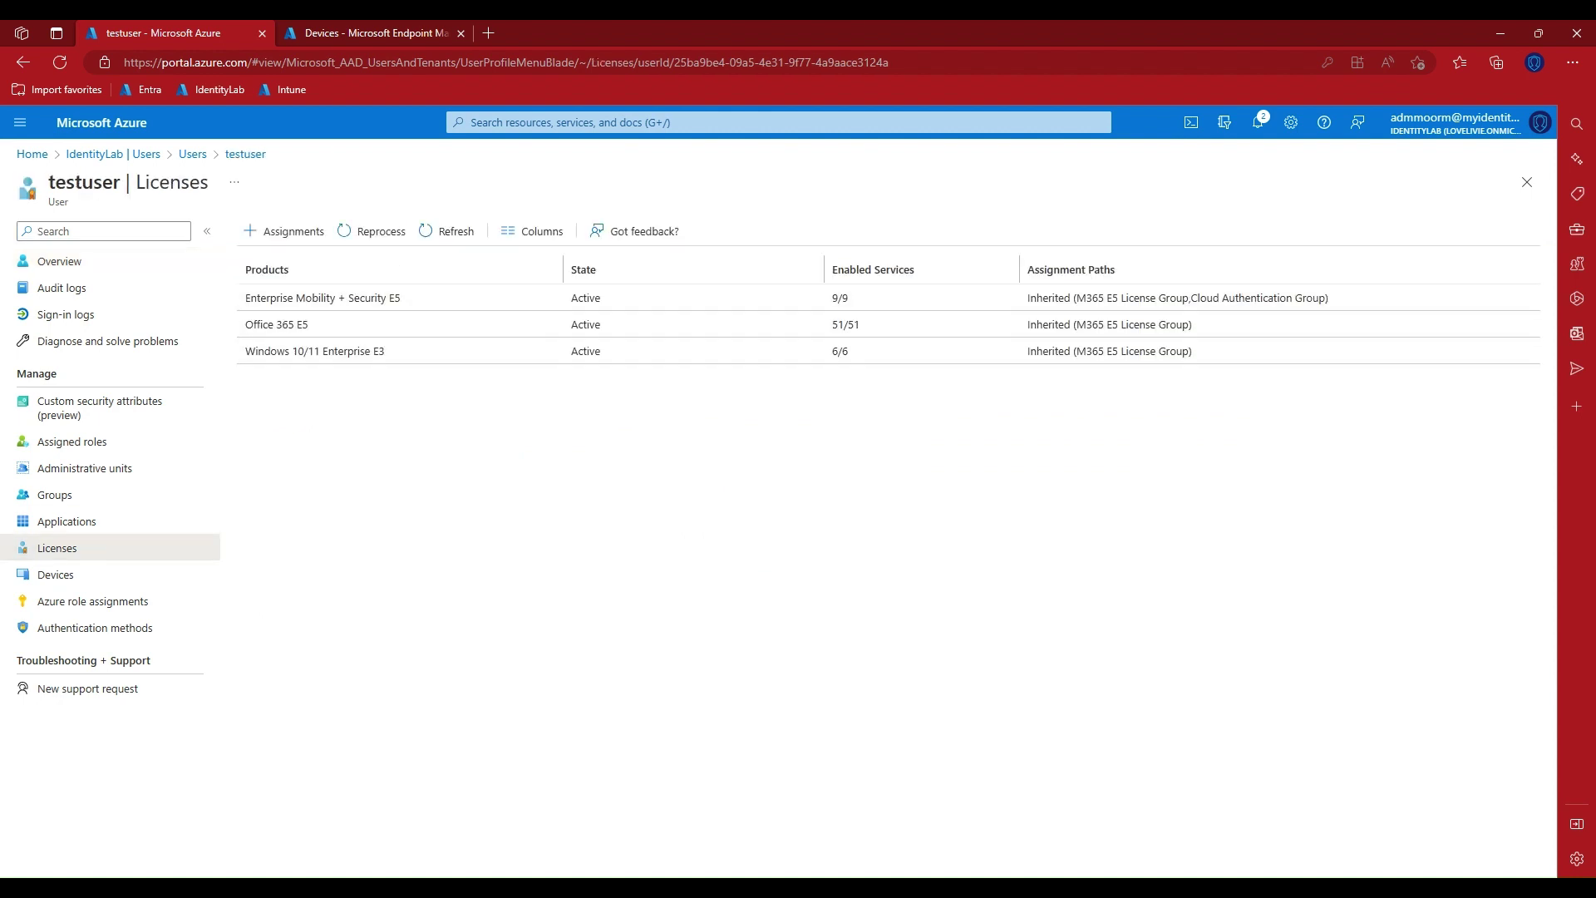
pyautogui.click(323, 297)
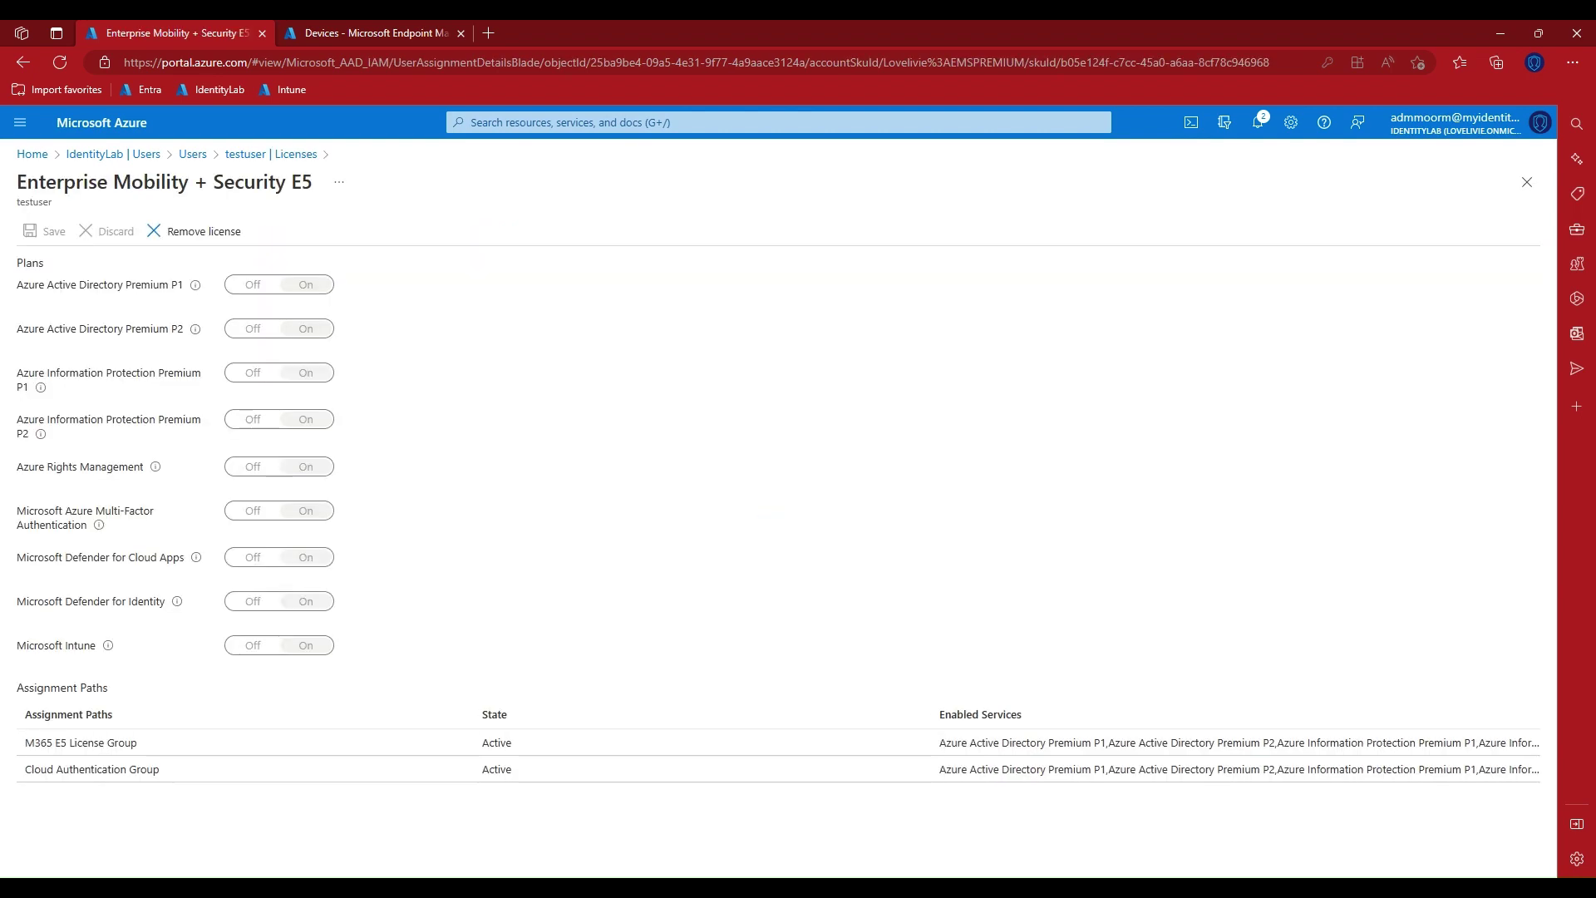
pyautogui.hotkey('ctrl', 'Tab')
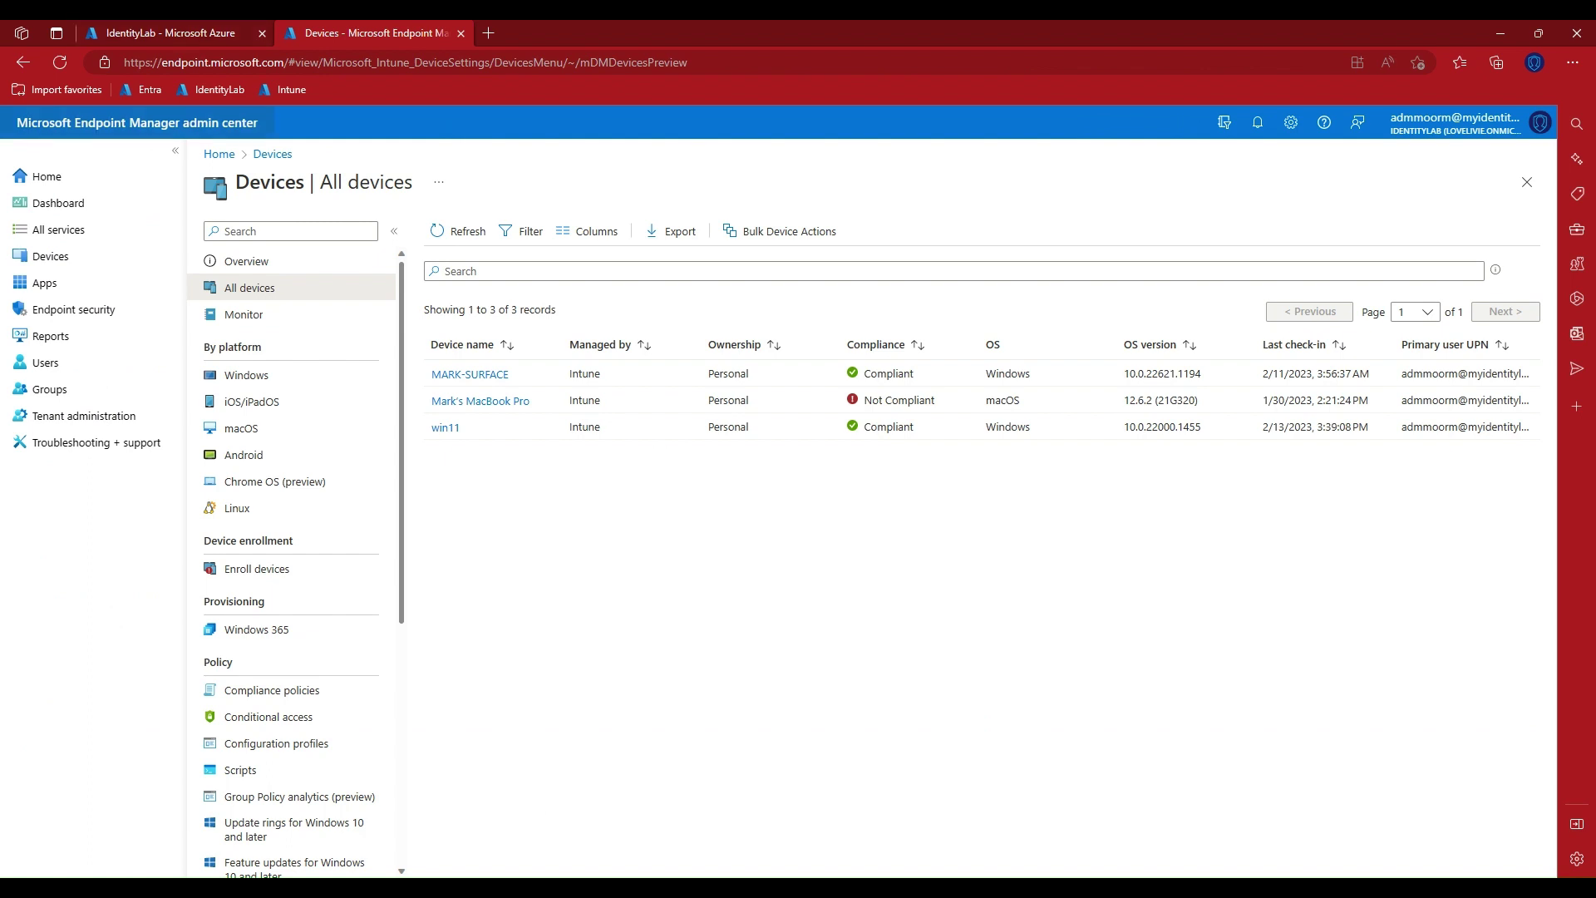
# Open Windows automatic enrollment under Devices > Enroll devices, showing MDM user scope All and MAM None.
pyautogui.click(50, 256)
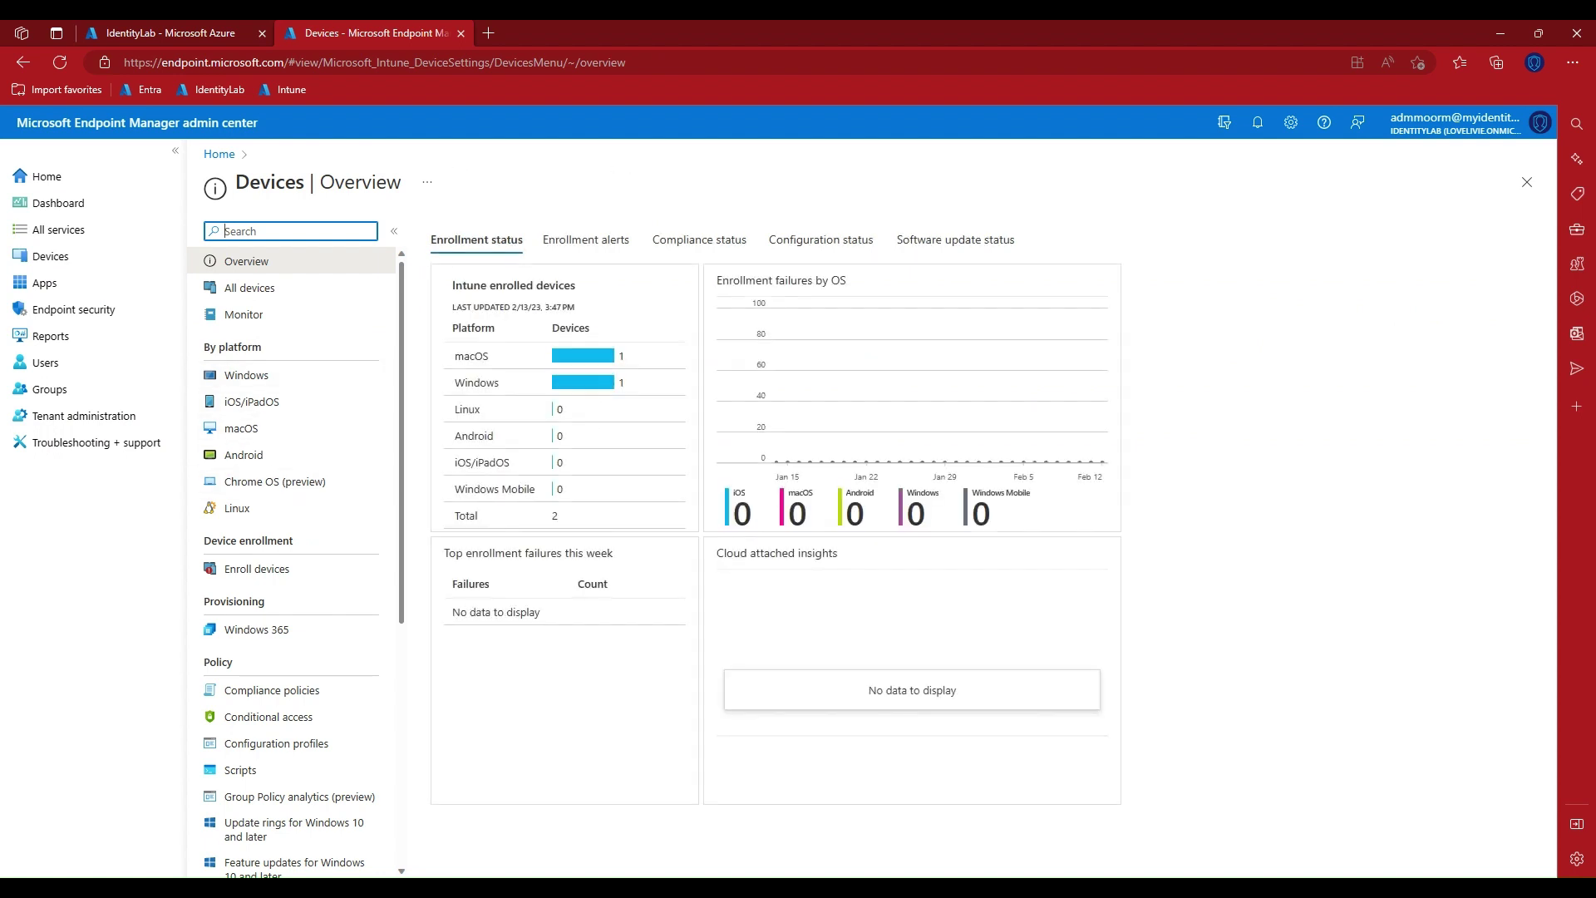
pyautogui.click(257, 568)
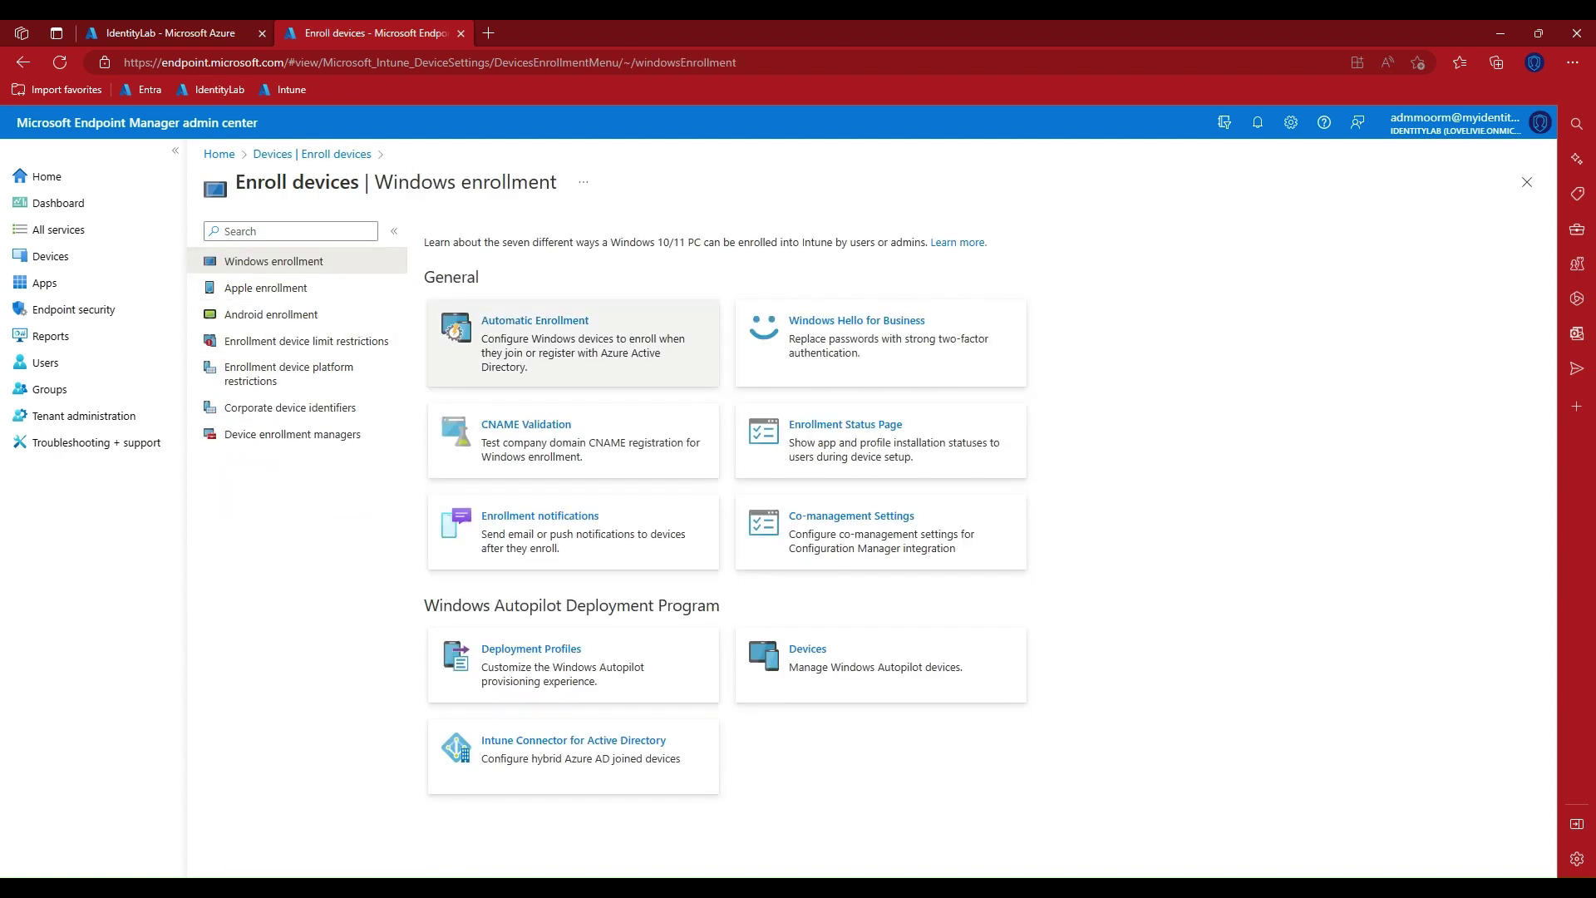
pyautogui.click(535, 321)
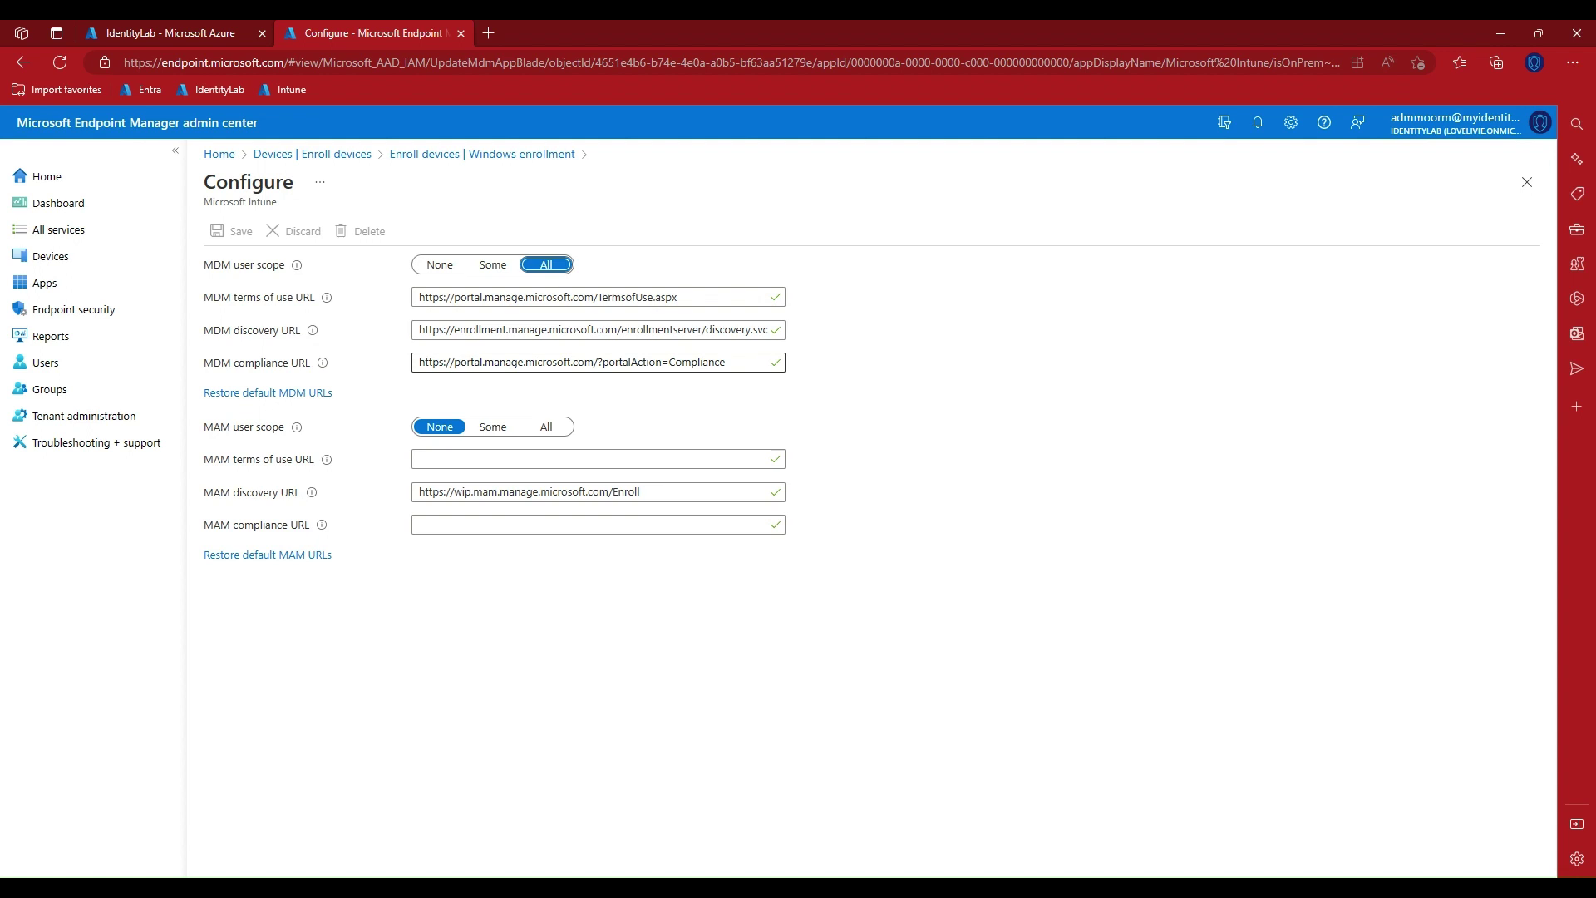
pyautogui.moveTo(296, 426)
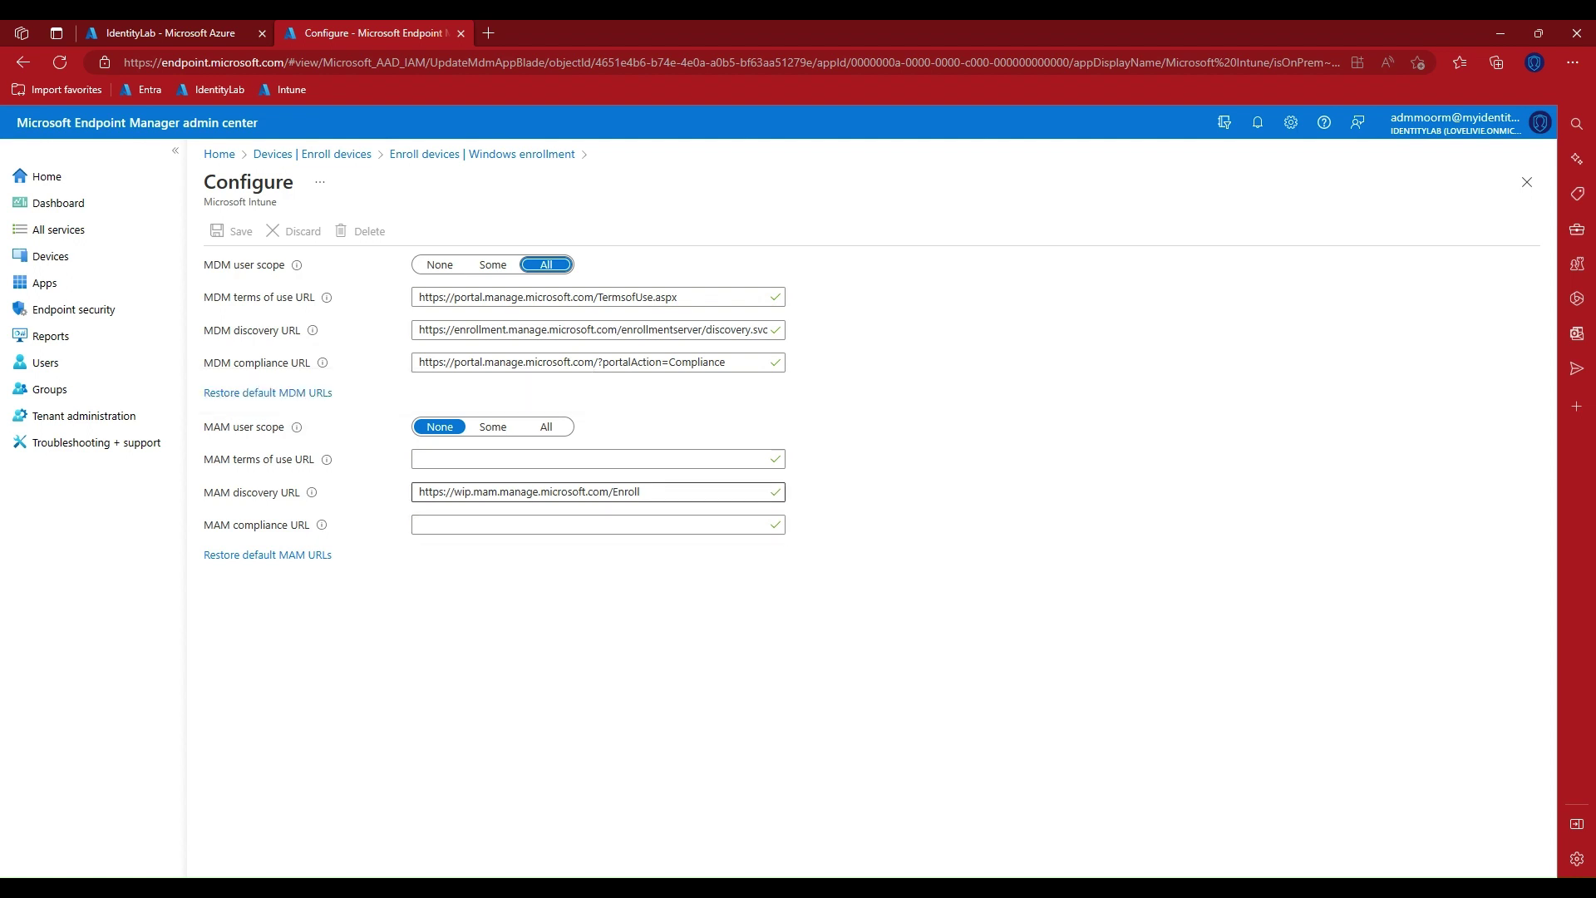
pyautogui.moveTo(641, 491); pyautogui.dragTo(419, 491)
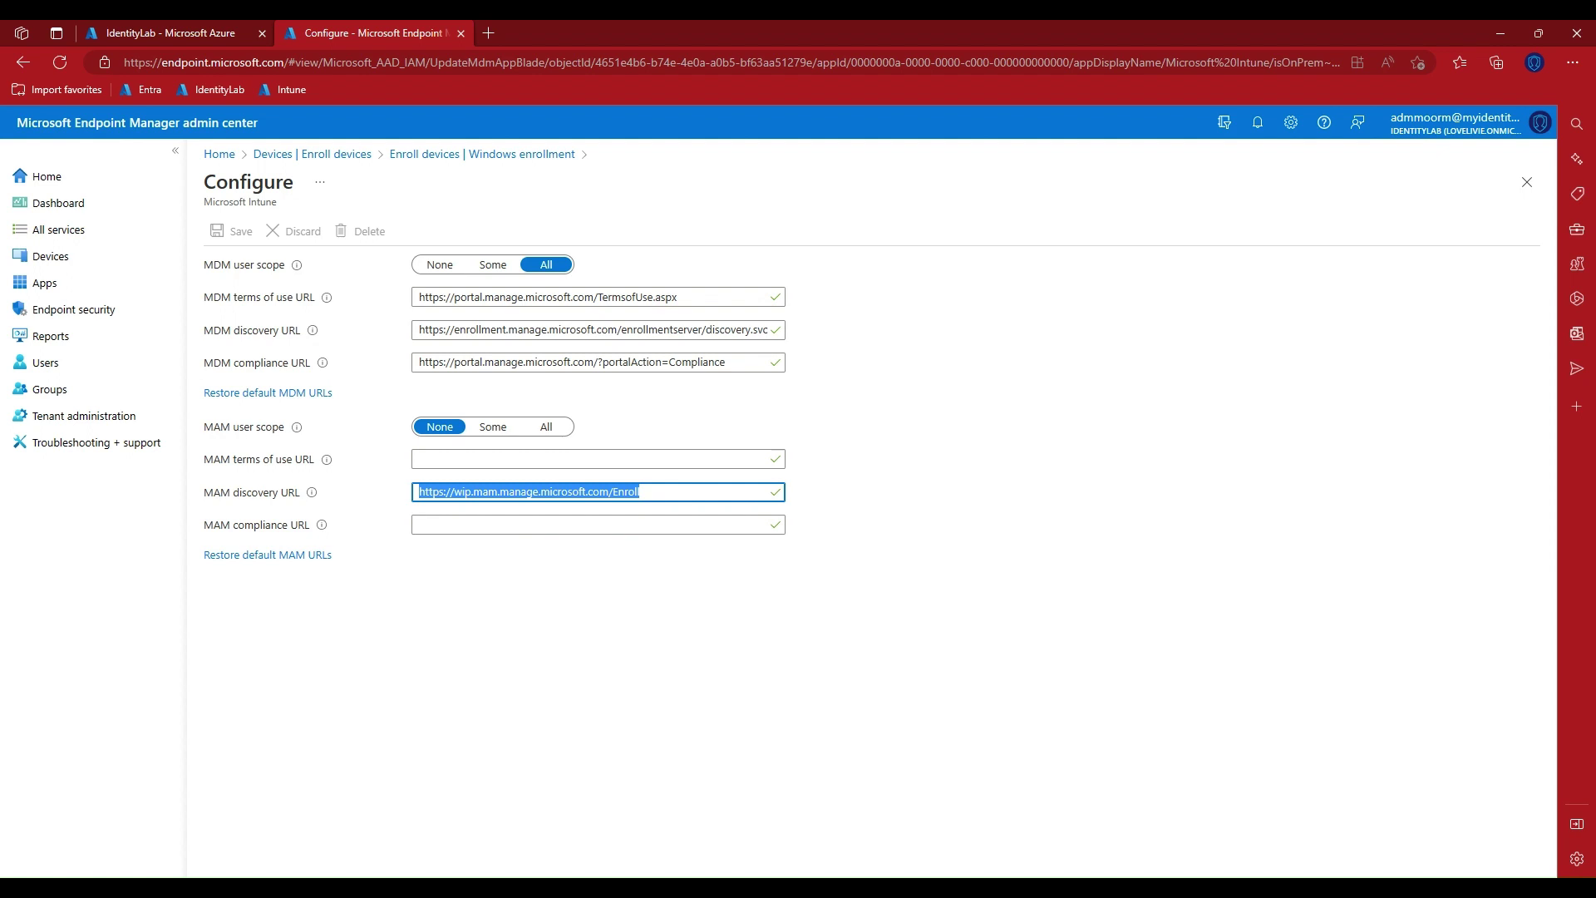
pyautogui.hotkey('alt', 'Tab')
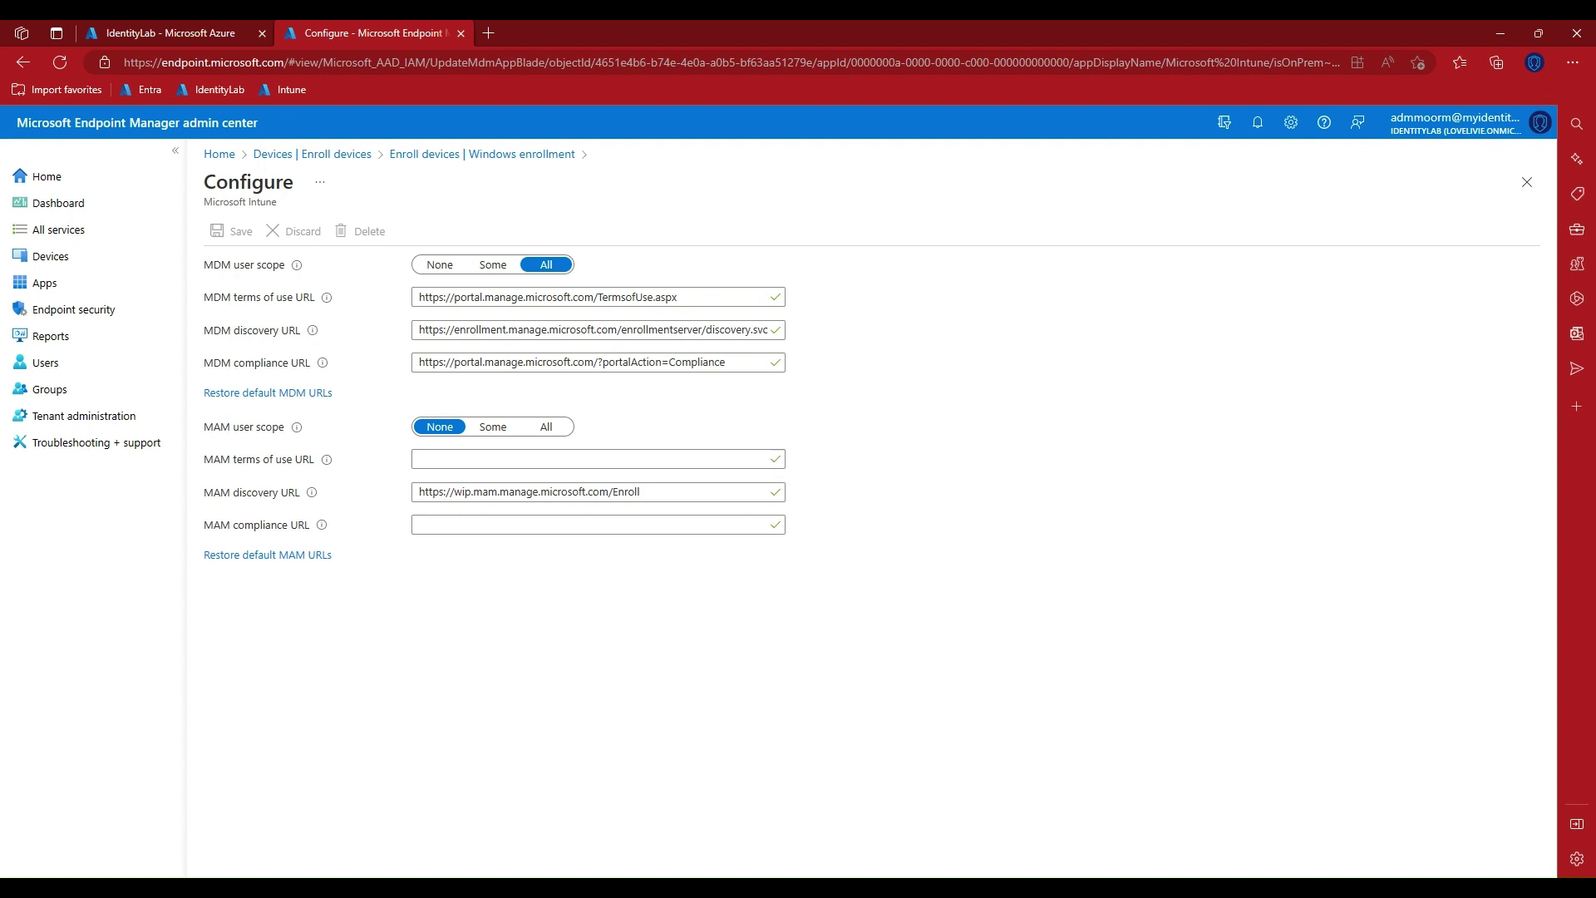
pyautogui.click(424, 459)
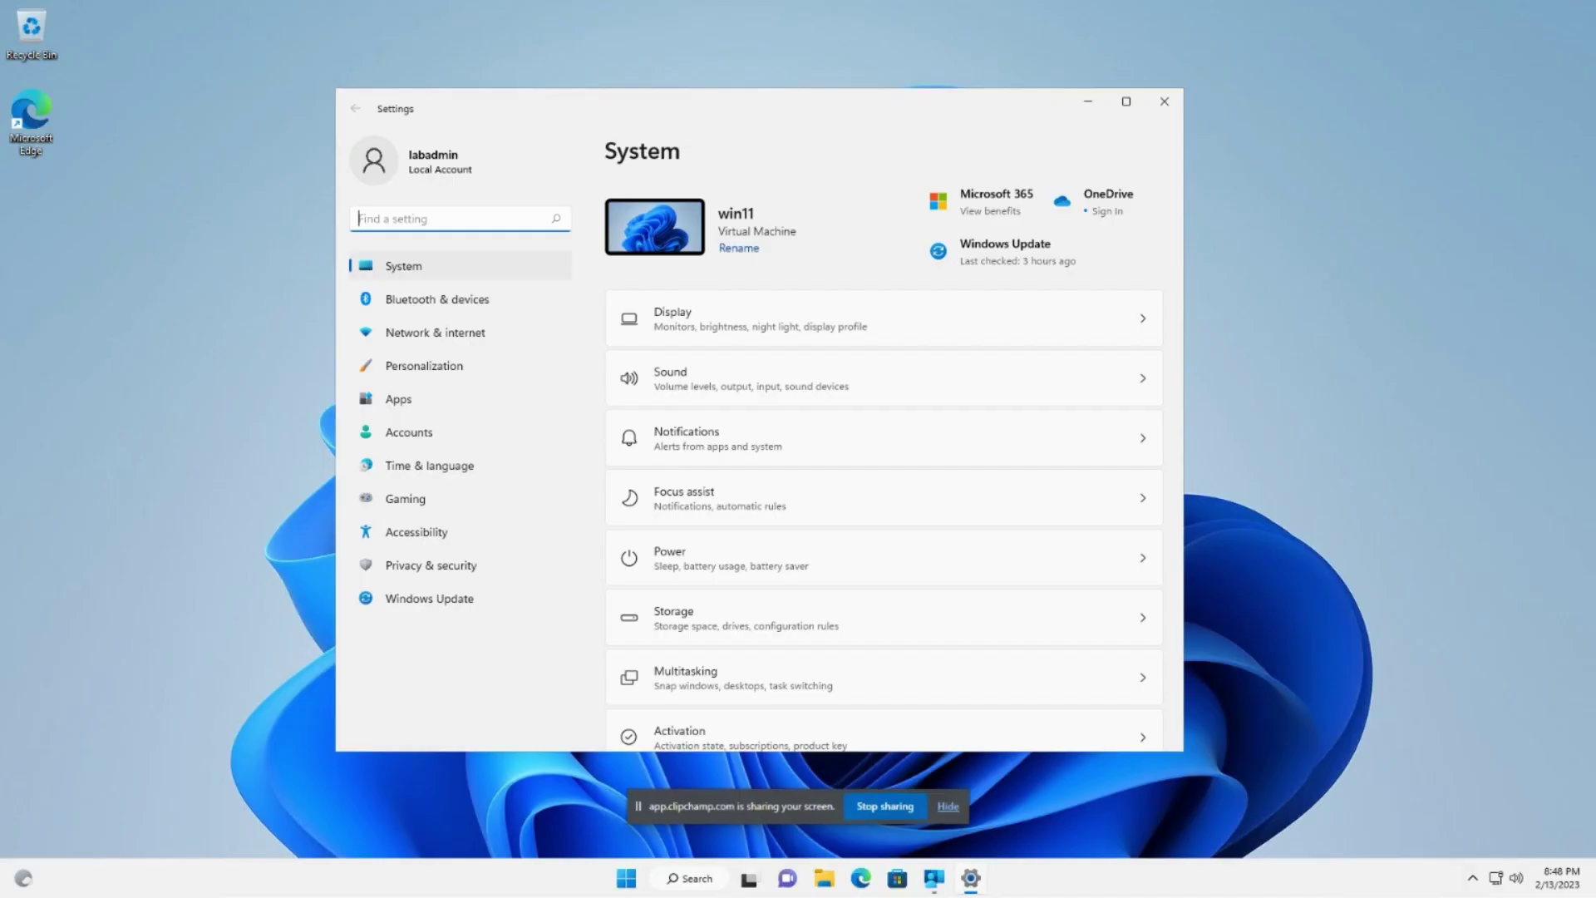
pyautogui.click(947, 806)
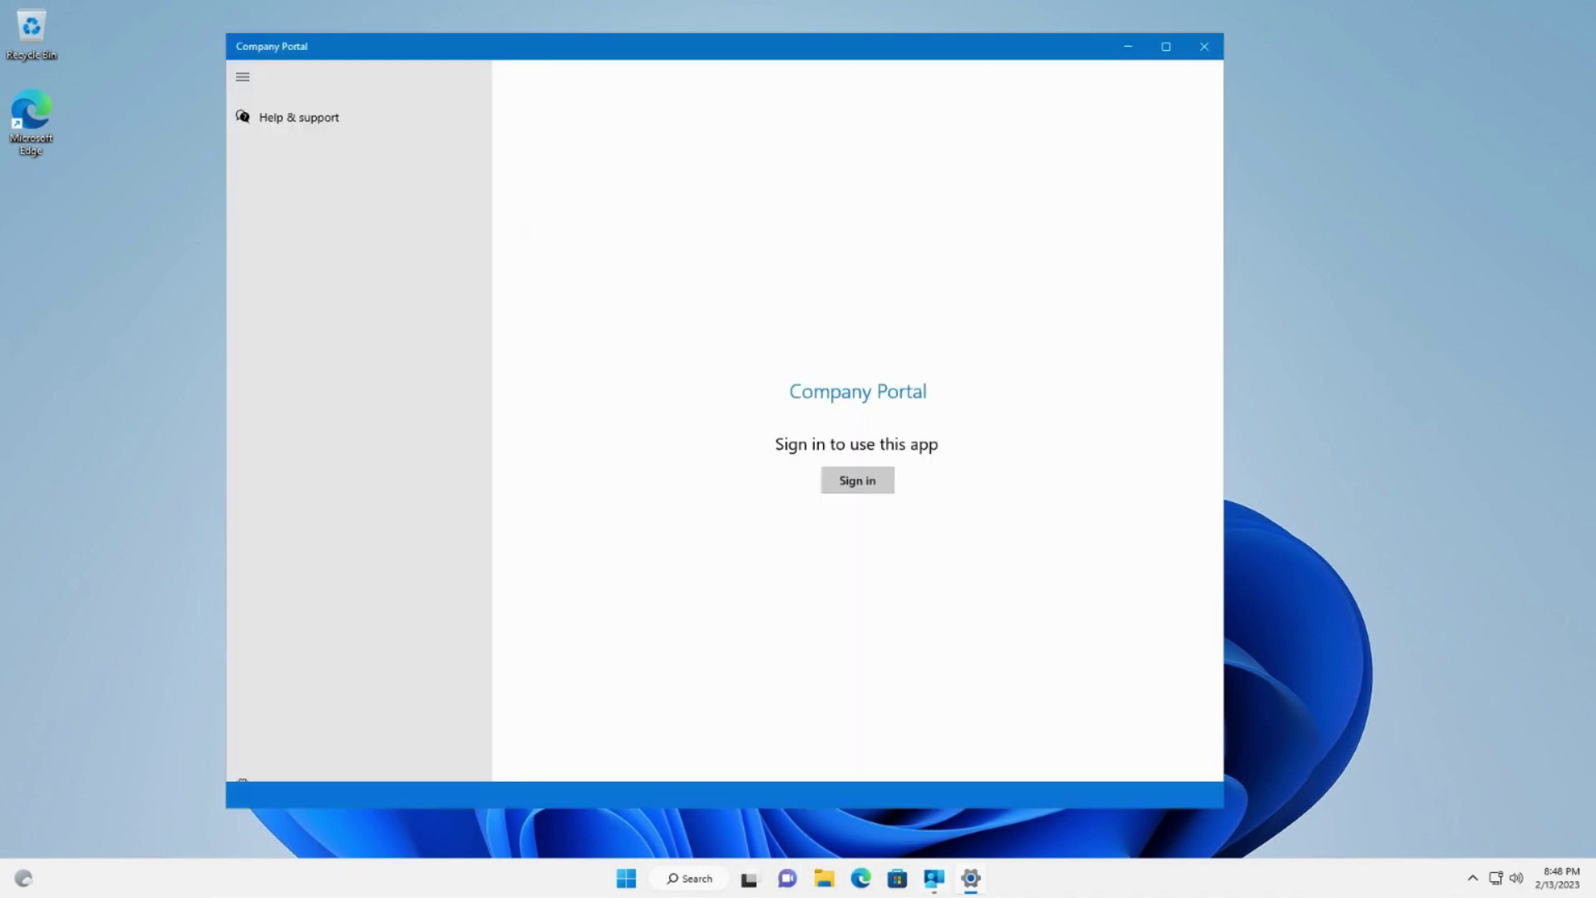
pyautogui.press('Return')
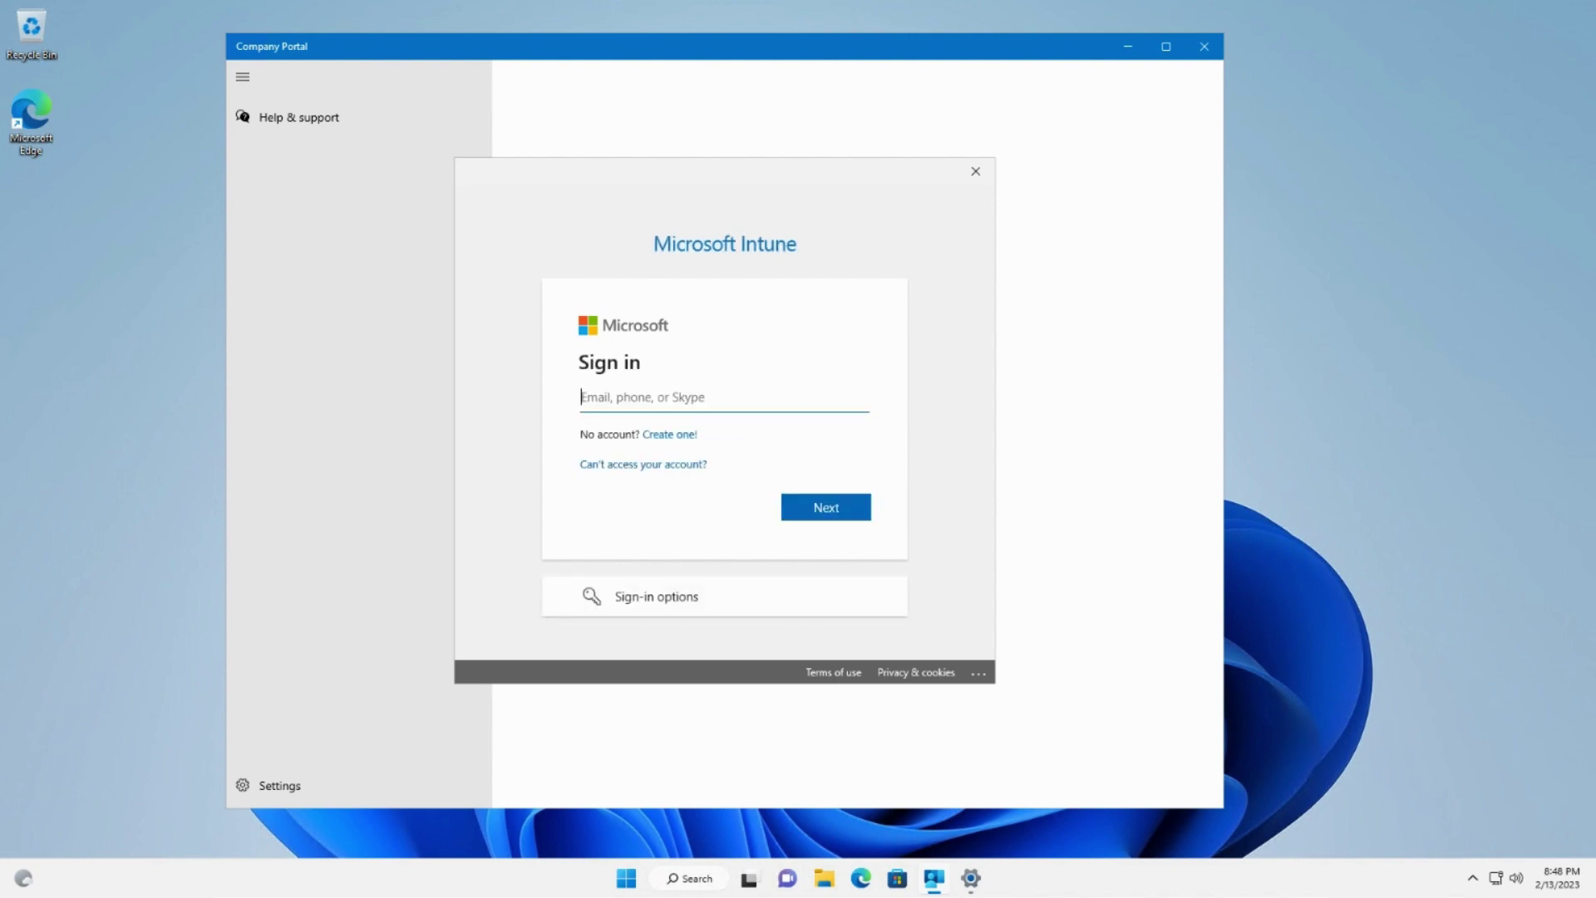
pyautogui.click(976, 172)
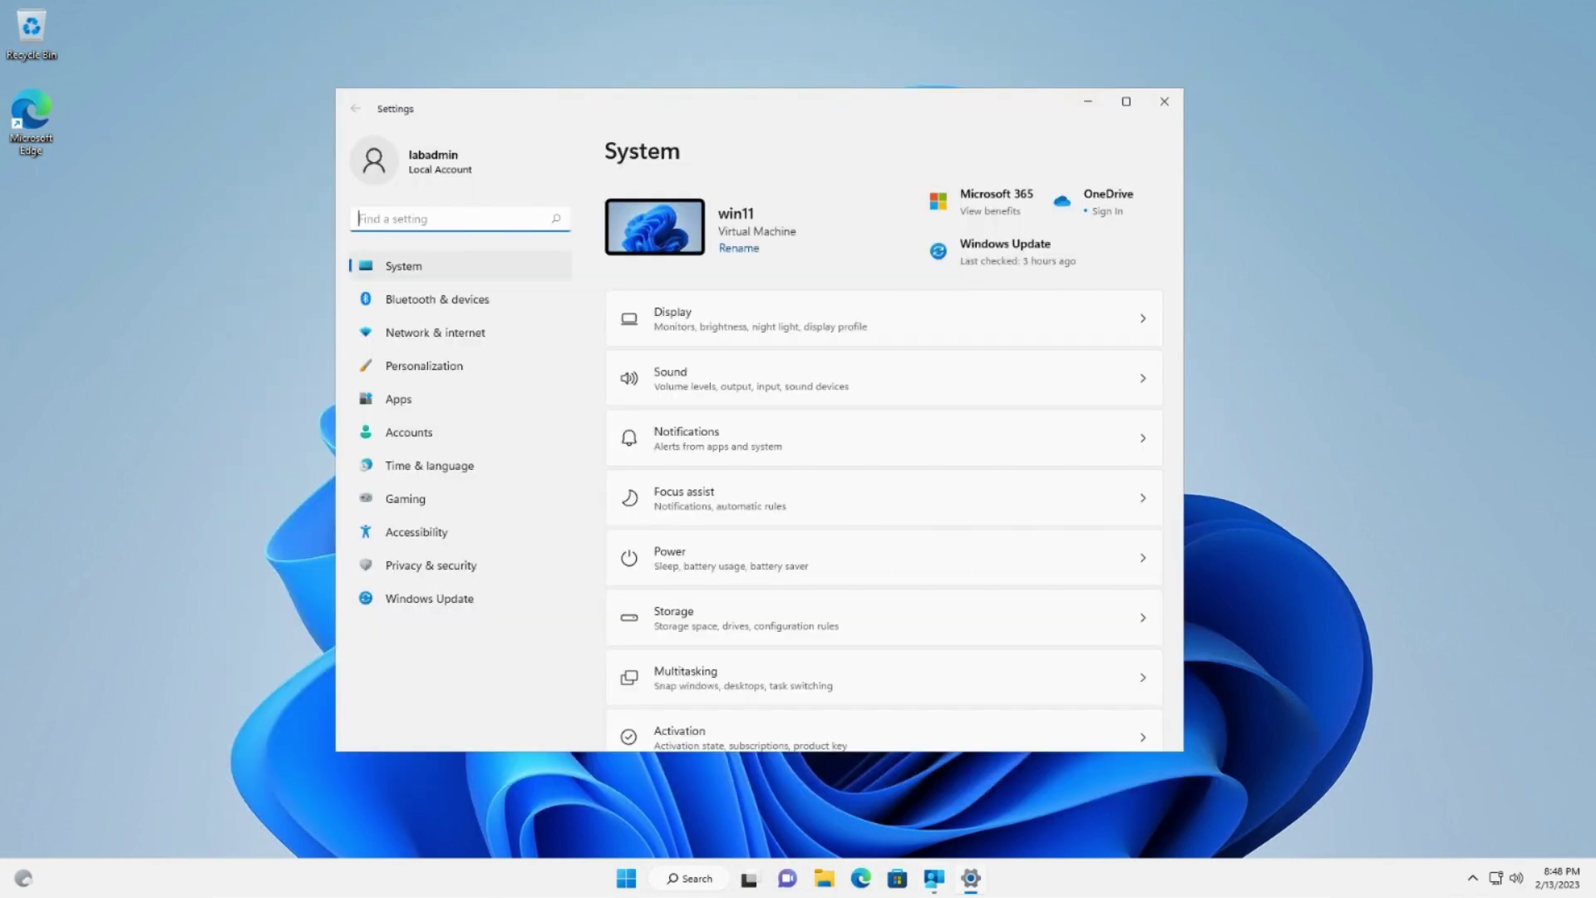
# Go to Accounts > Access work or school in Windows 11 Settings.
pyautogui.click(409, 432)
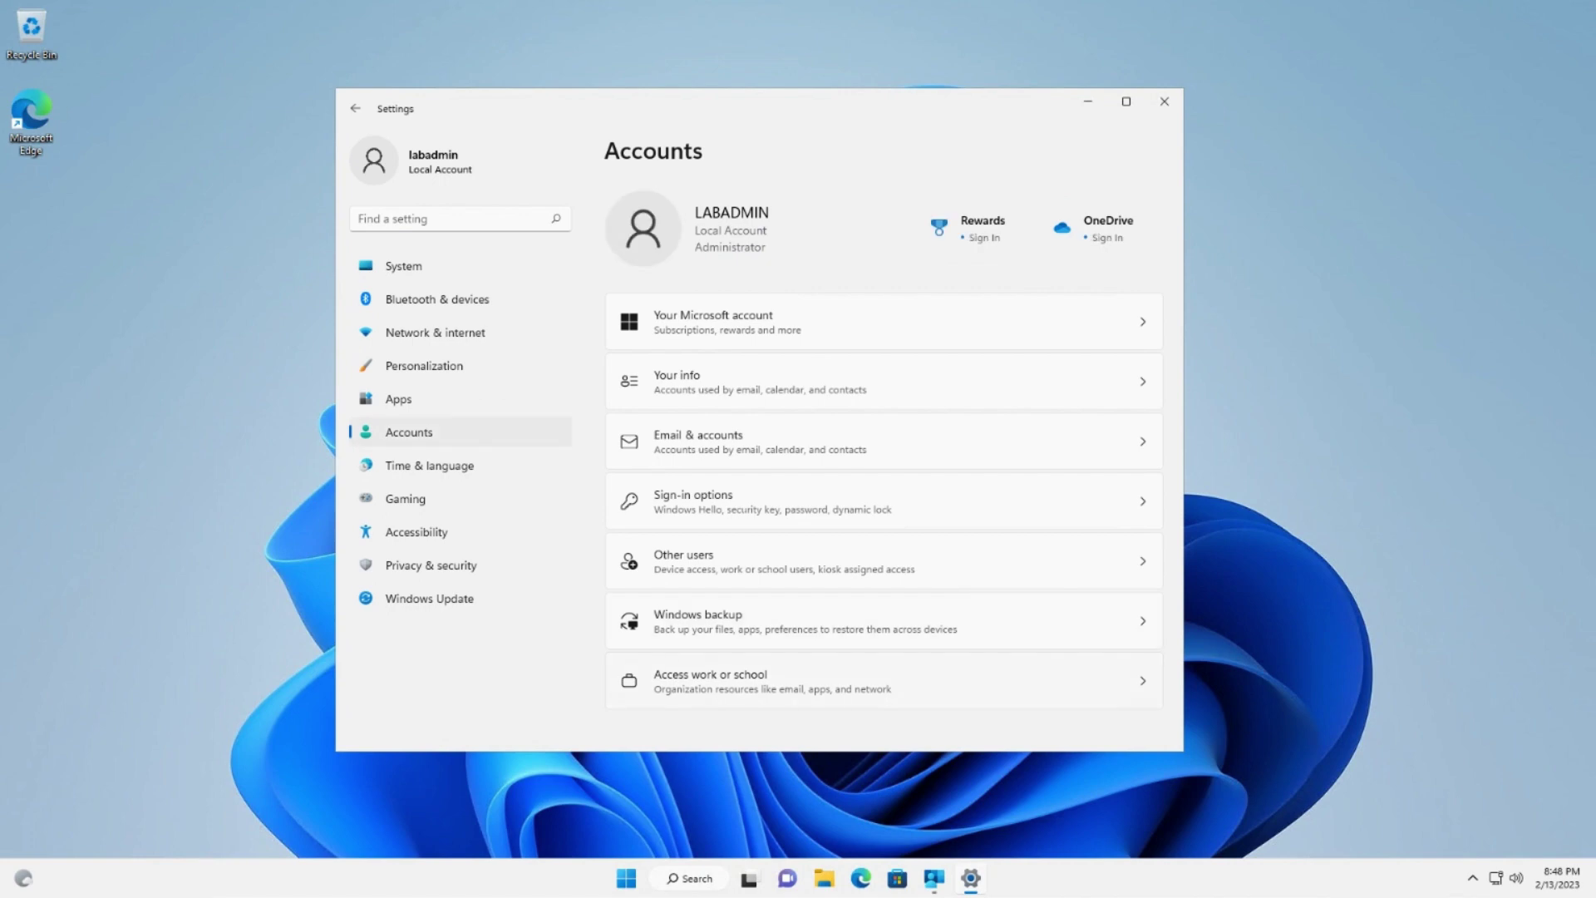
pyautogui.click(710, 680)
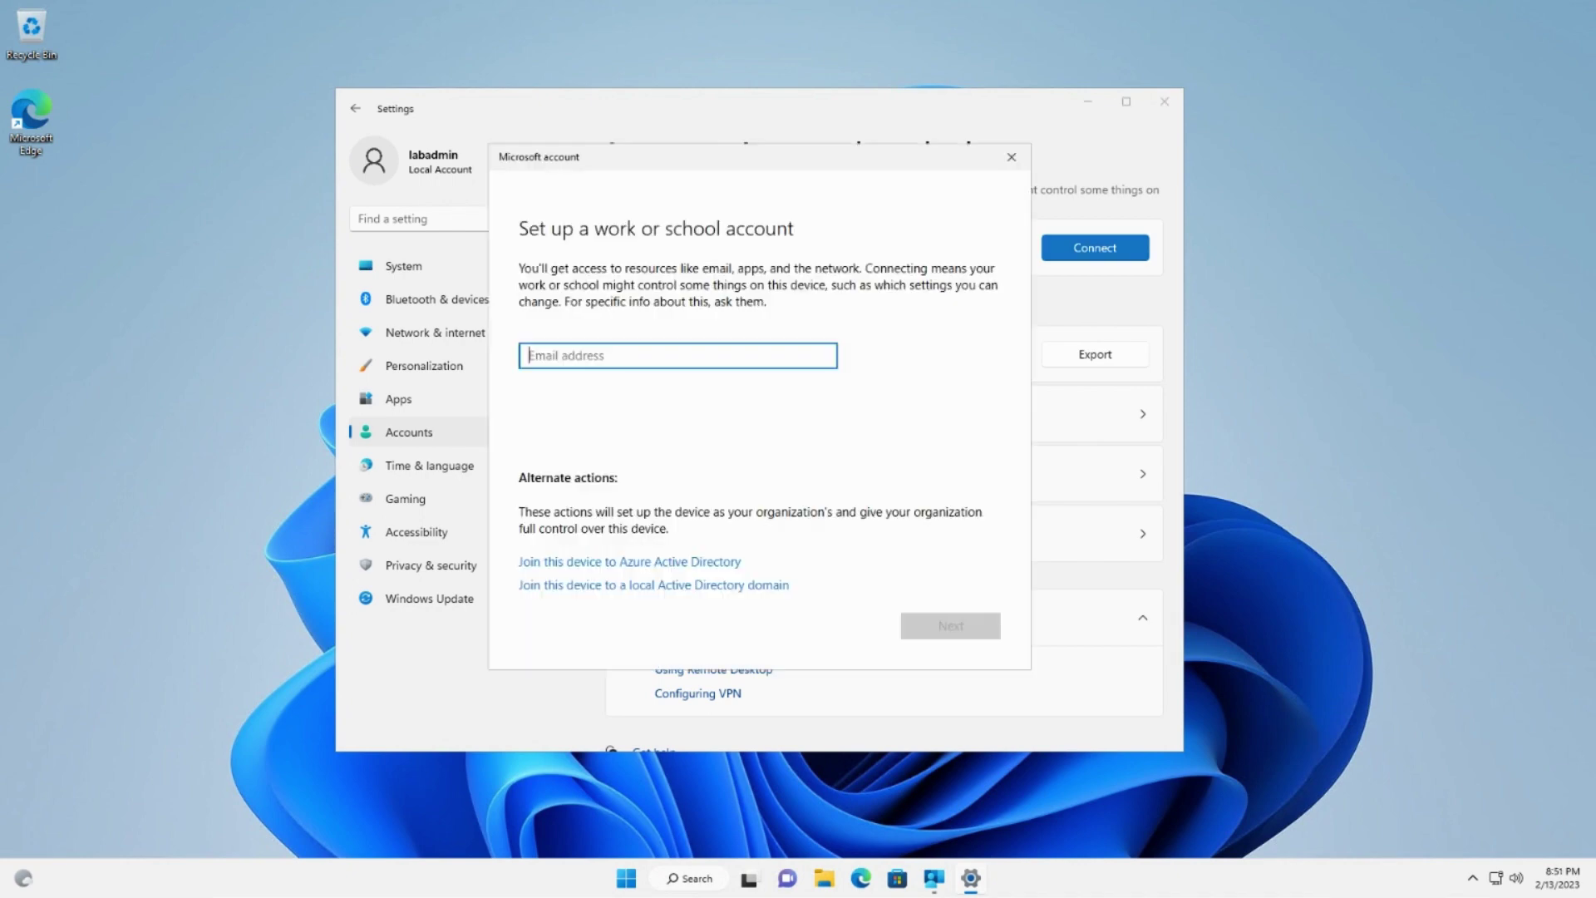
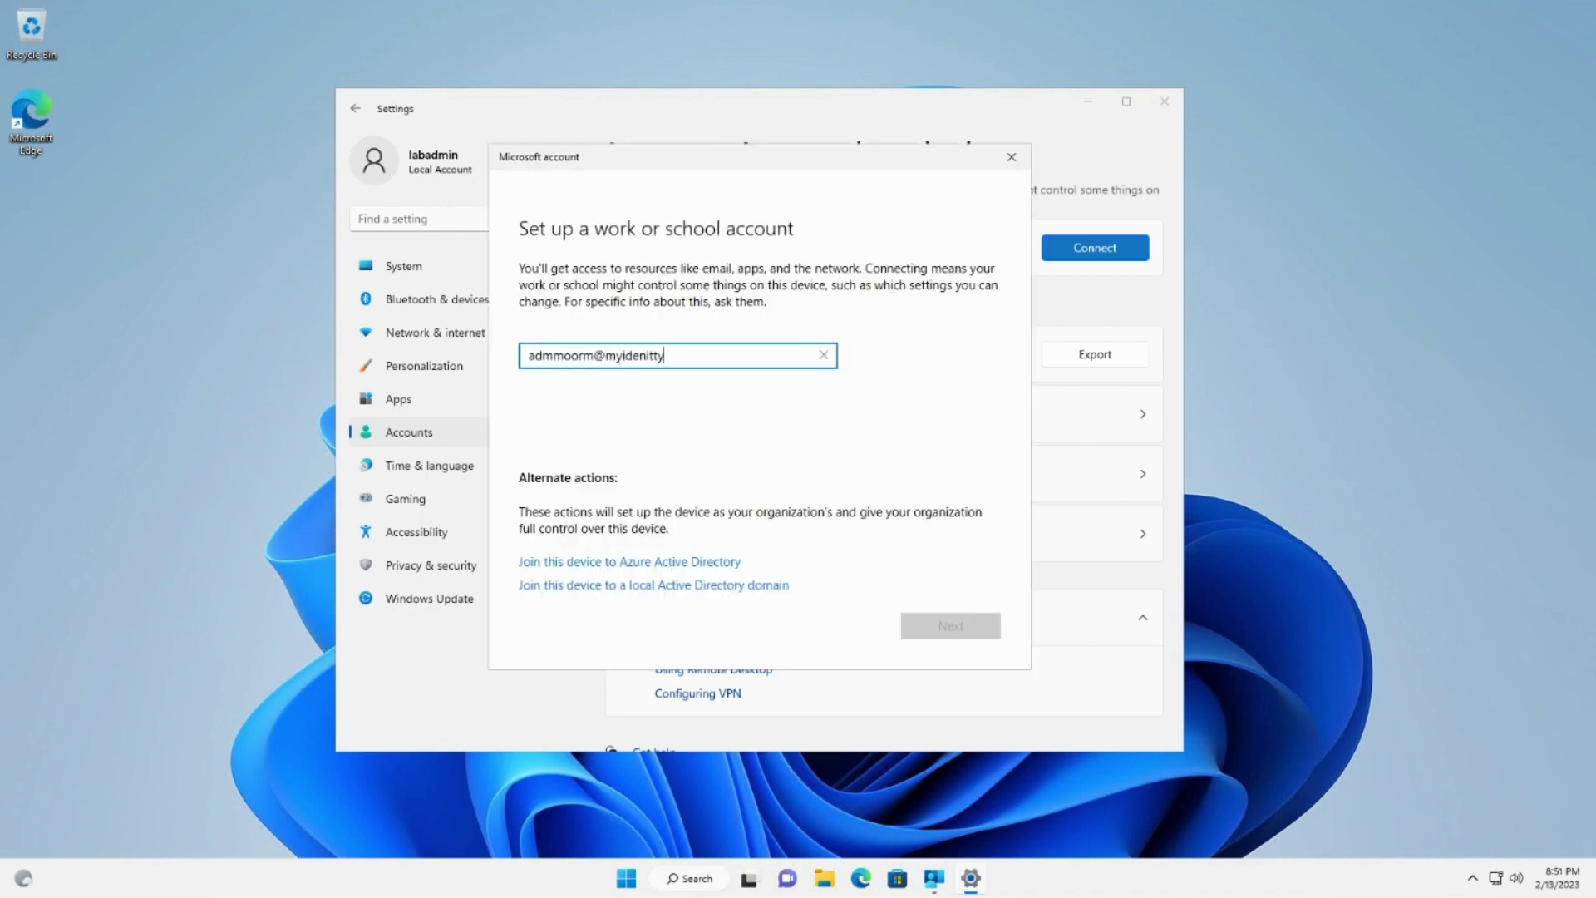
# Sign in with the administrator's work e-mail and account password to connect the VM to the organisation.
pyautogui.press('Return')
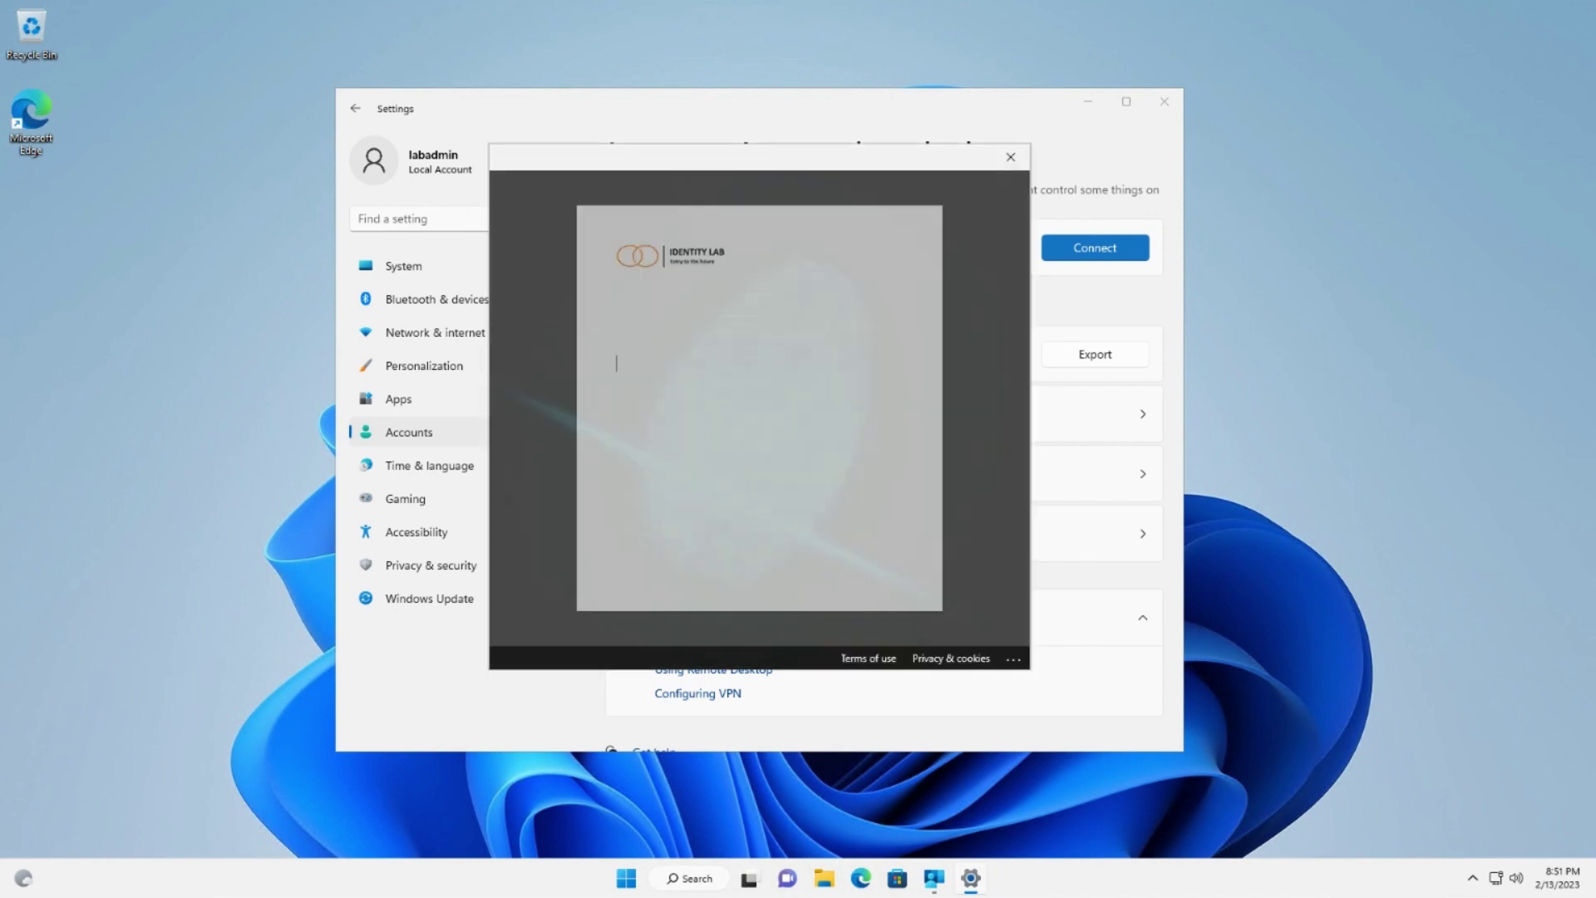
pyautogui.write('************')
pyautogui.press('Return')
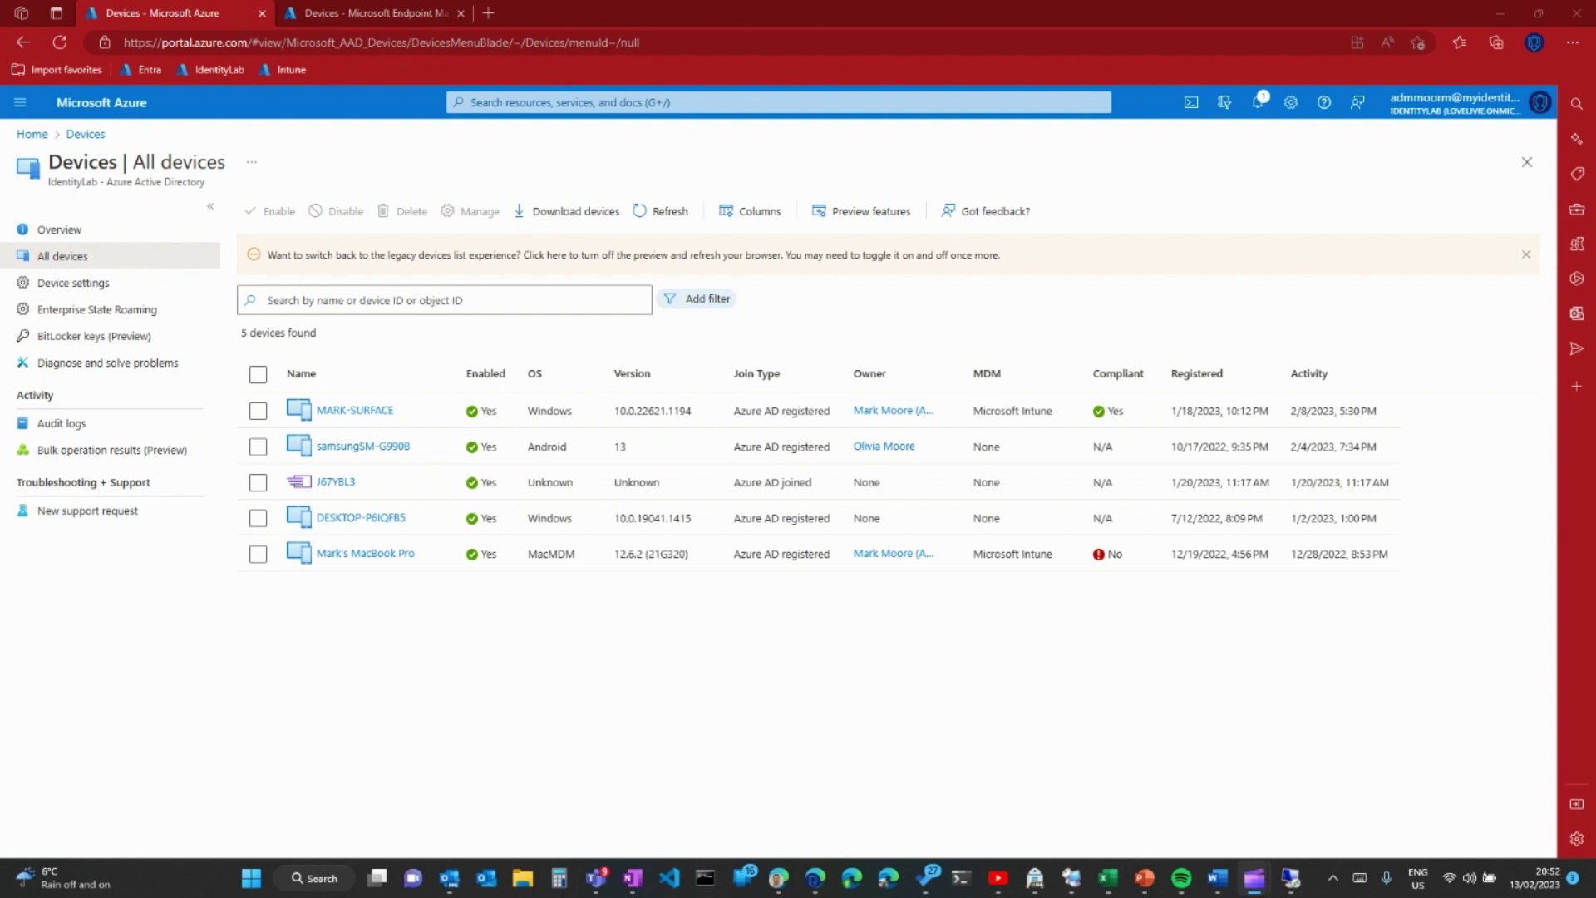
# Refresh the Azure AD All devices list and select the newly registered win11 device.
pyautogui.click(660, 212)
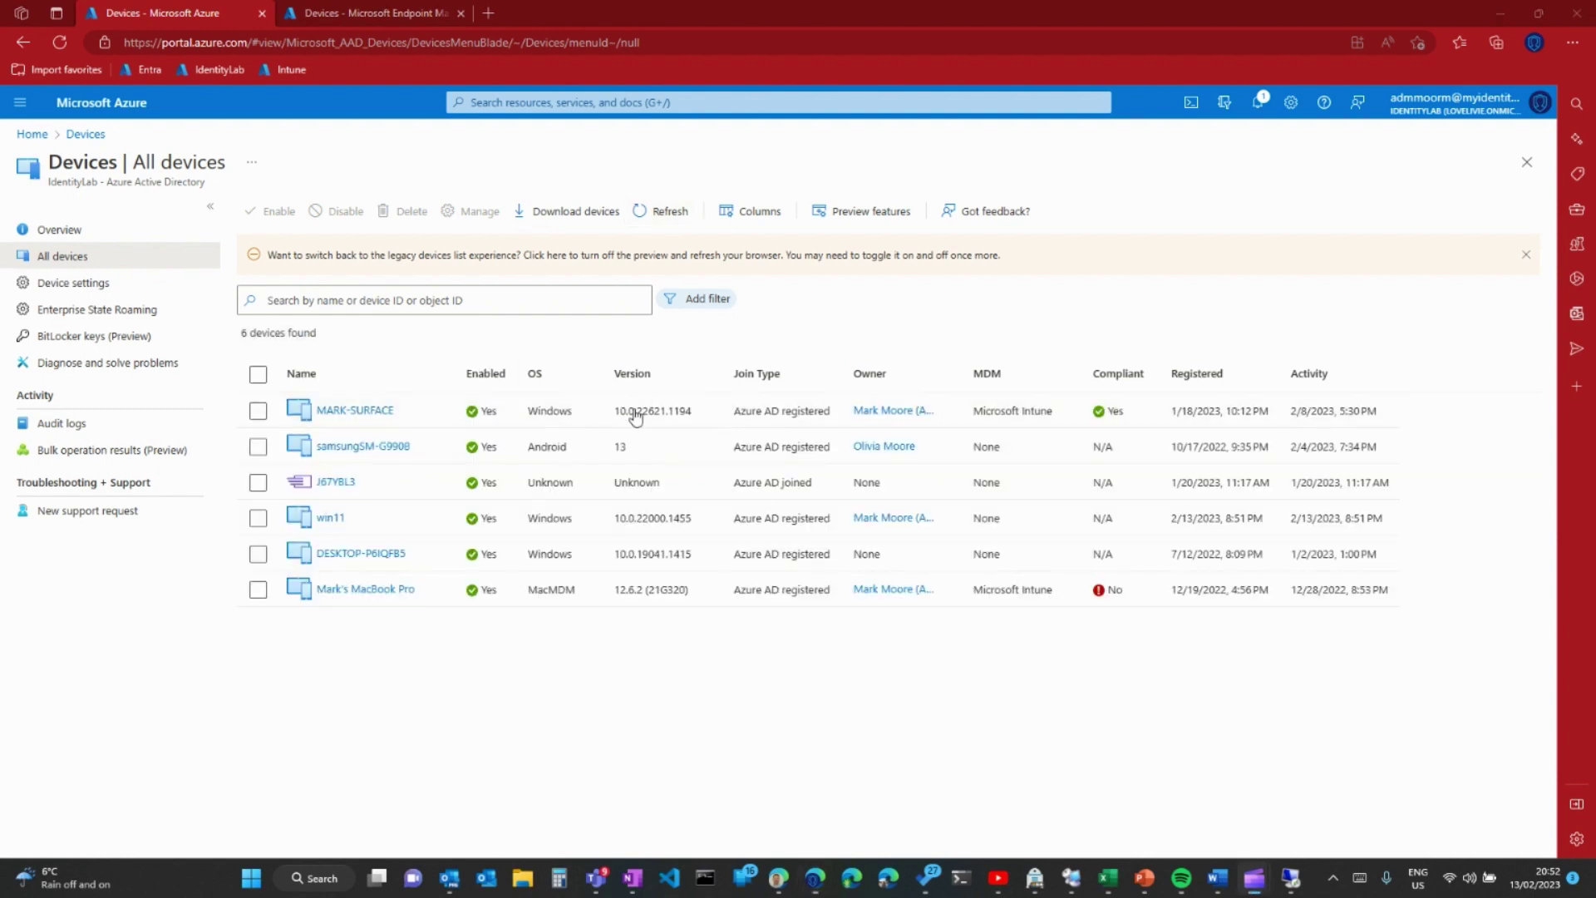
pyautogui.click(640, 518)
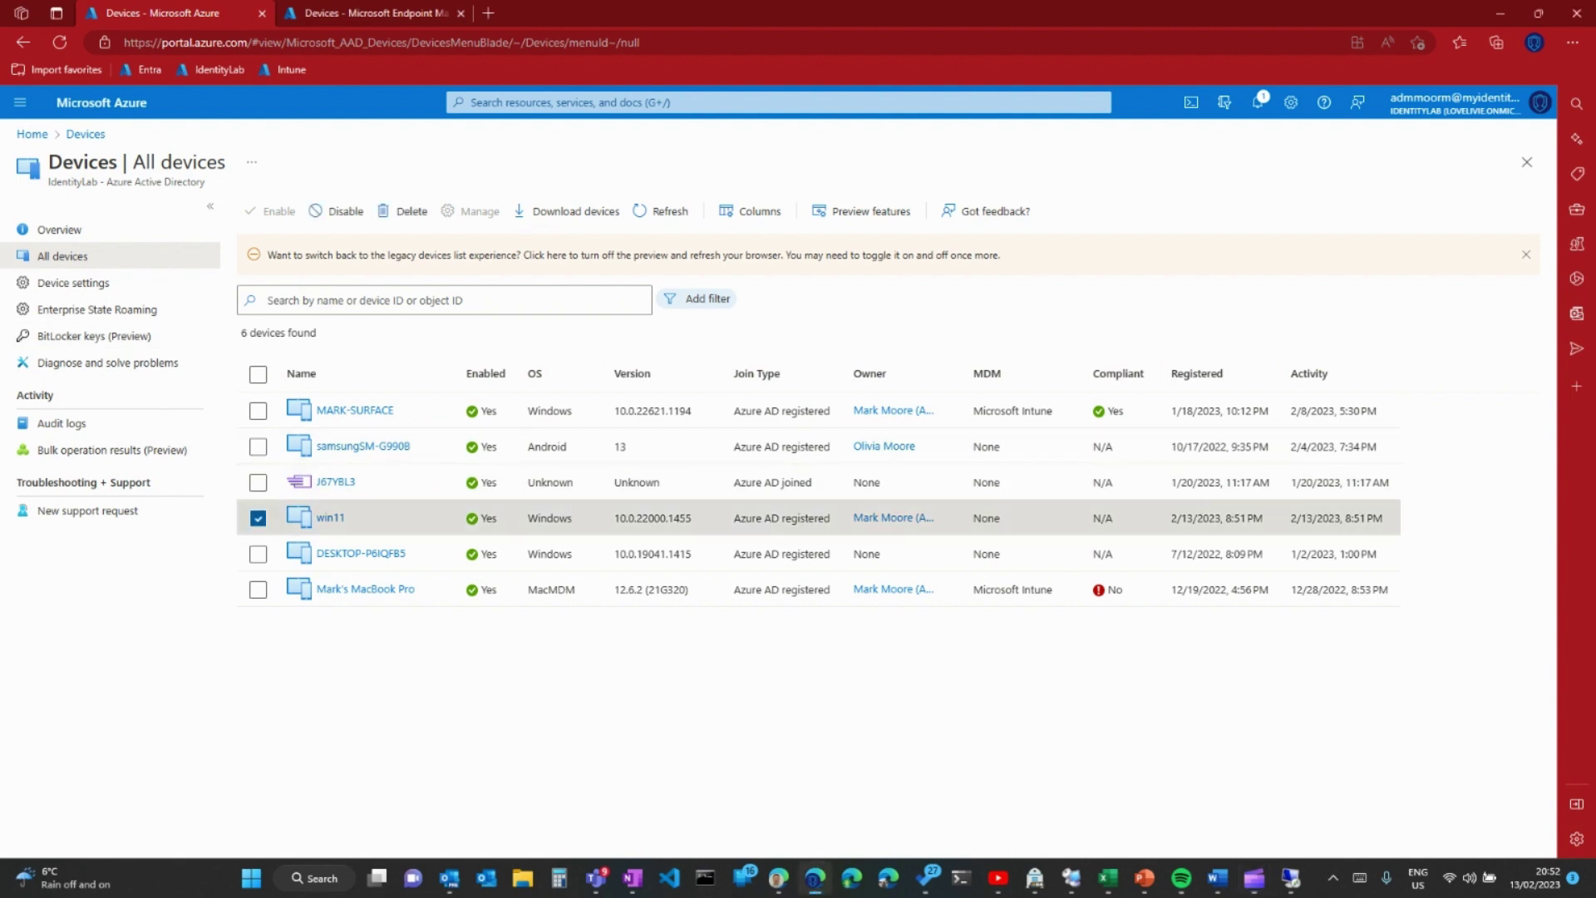
pyautogui.hotkey('ctrl', 'Tab')
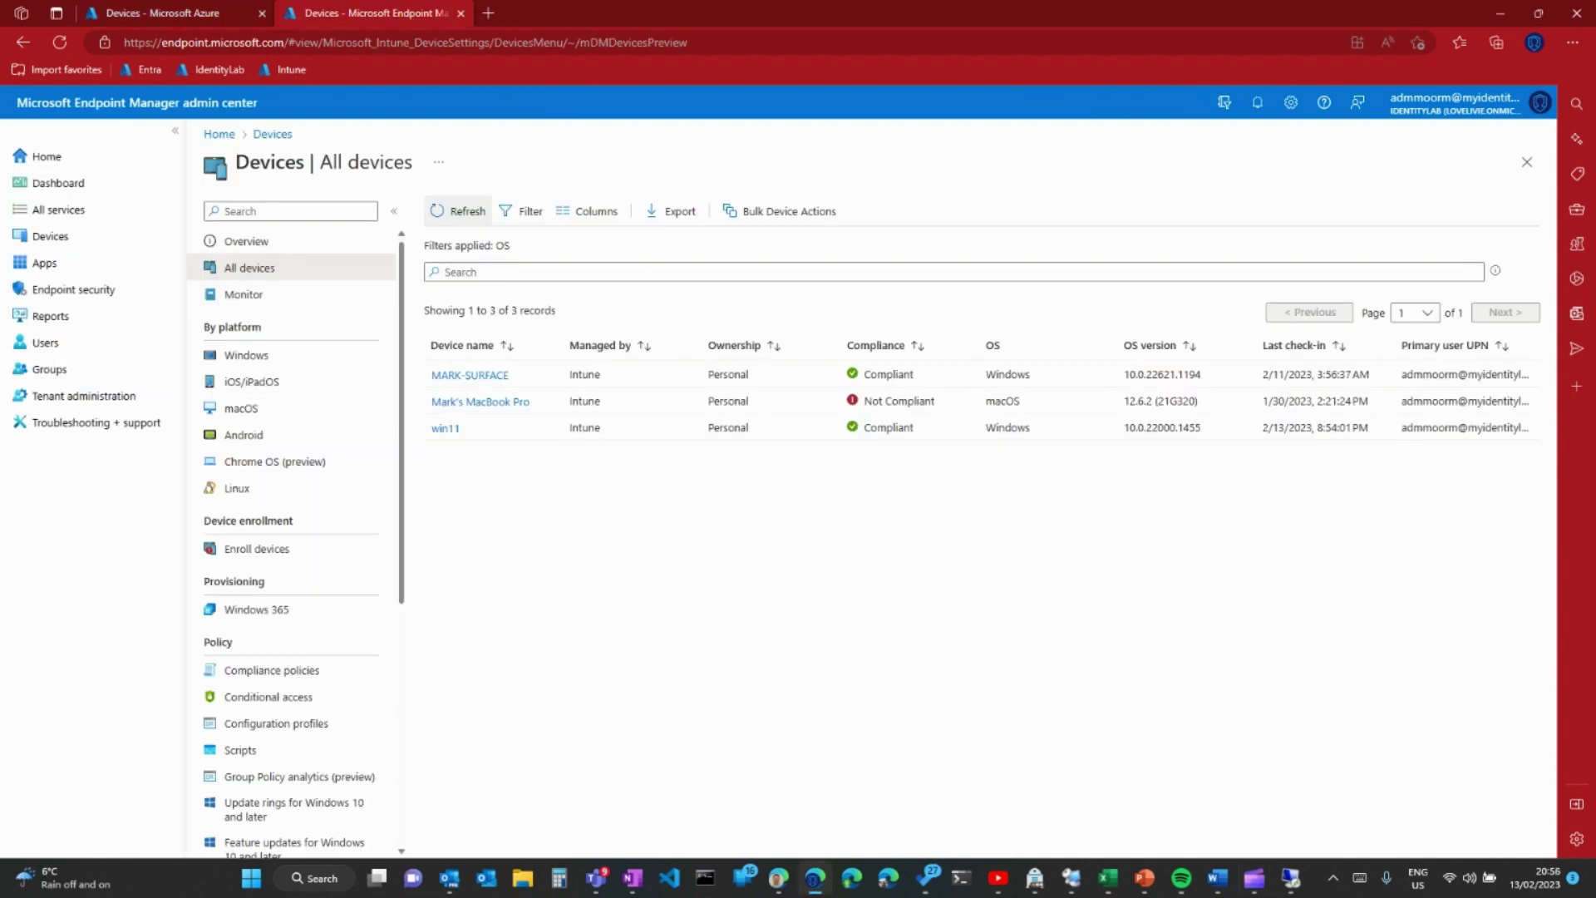